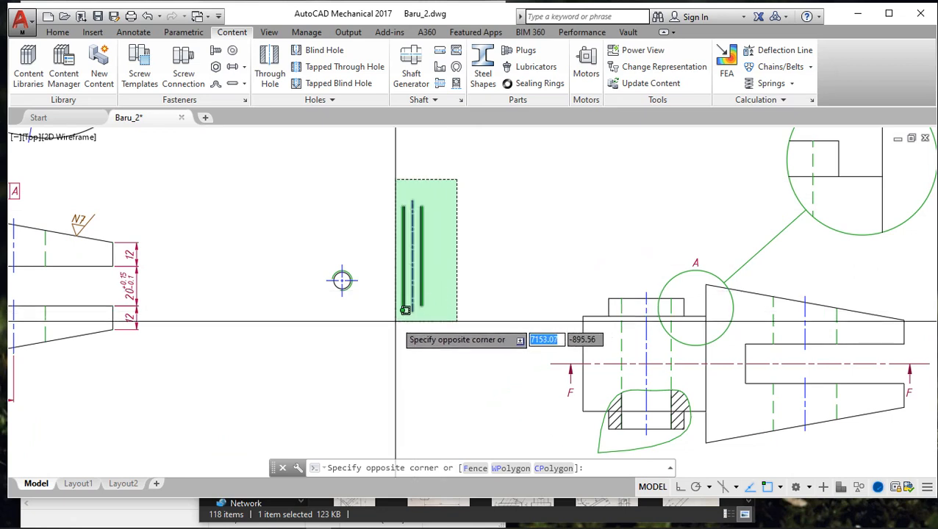
Step: Look through the standard blind hole types in the content library, closing the selection without inserting one
{"action": "left_click", "coordinate": [432, 297]}
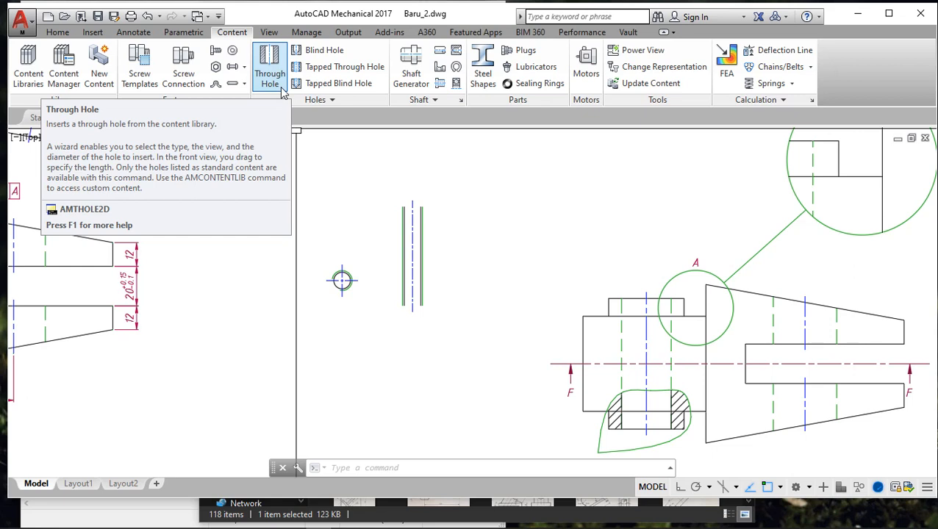
{"action": "left_click", "coordinate": [335, 53]}
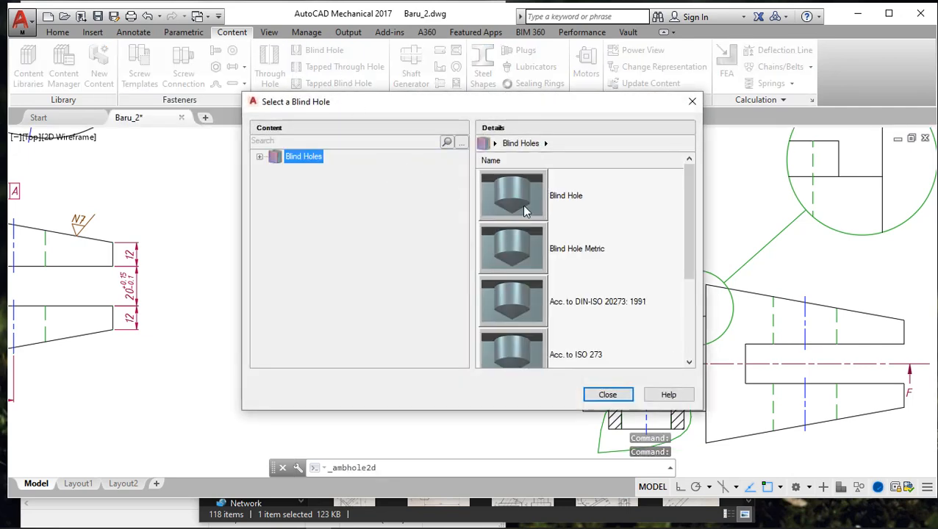
{"action": "scroll", "coordinate": [528, 209], "scroll_direction": "down", "scroll_amount": 1}
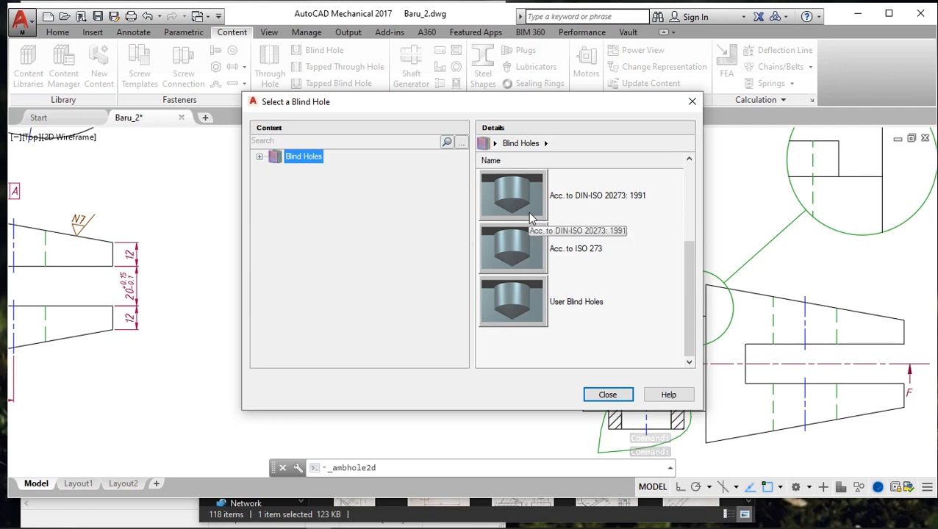
{"action": "scroll", "coordinate": [532, 216], "scroll_direction": "up", "scroll_amount": 1}
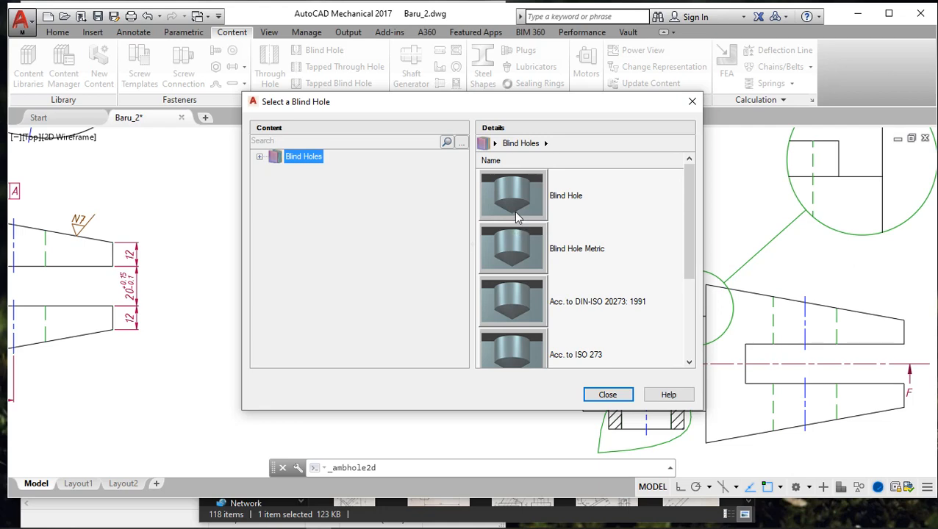
{"action": "scroll", "coordinate": [519, 221], "scroll_direction": "down", "scroll_amount": 1}
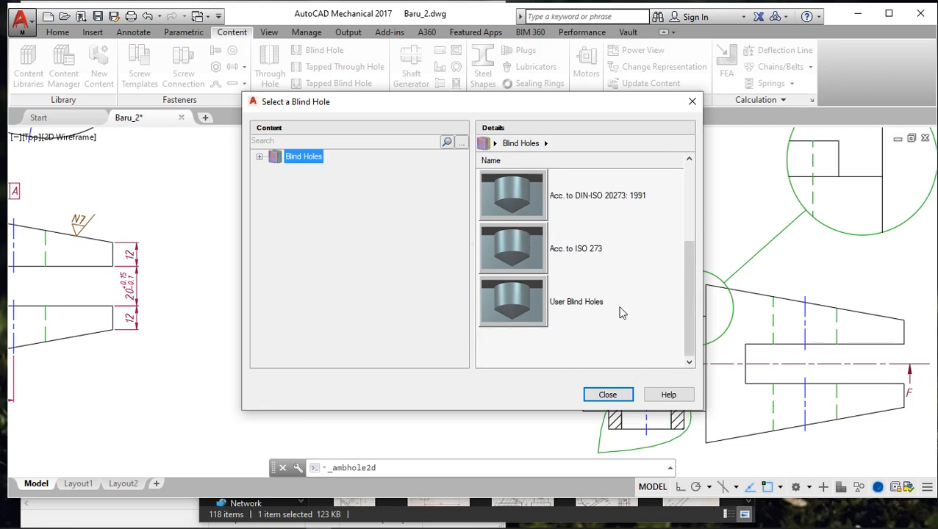
{"action": "left_click", "coordinate": [662, 396]}
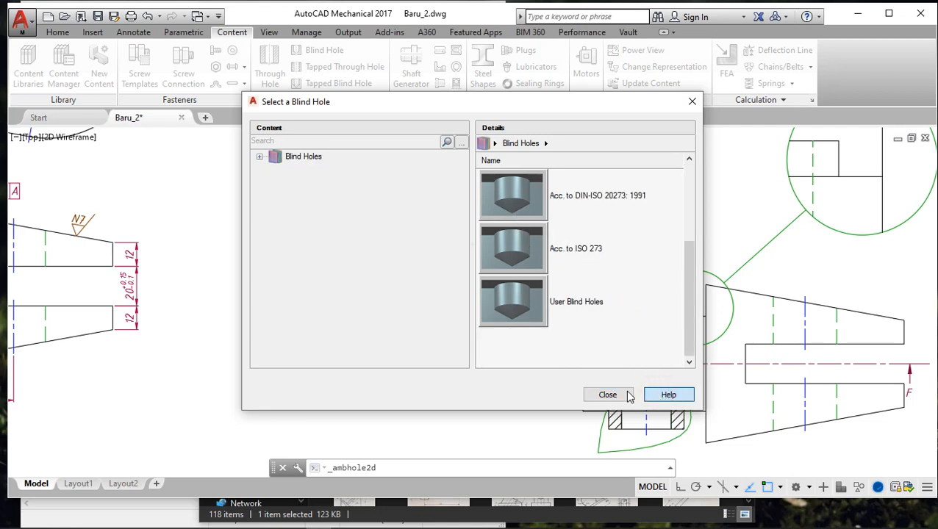
{"action": "left_click", "coordinate": [610, 331]}
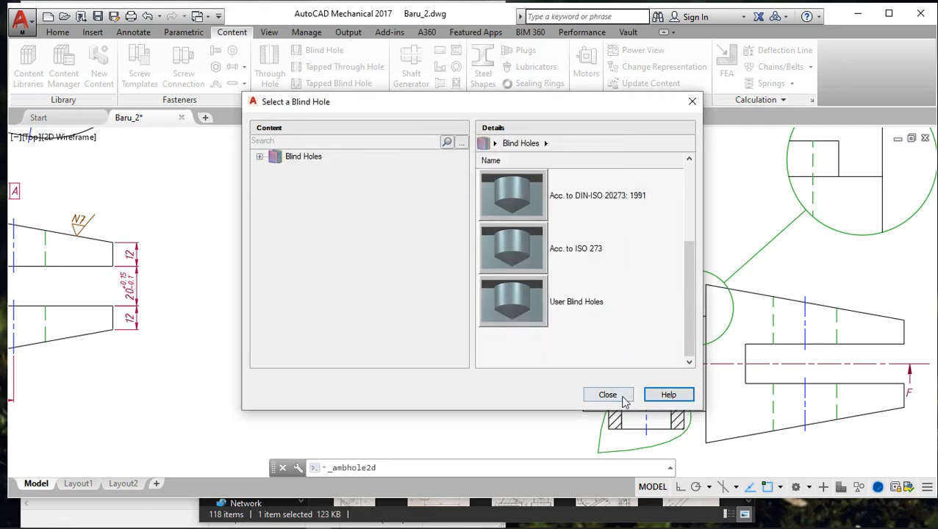
{"action": "left_click", "coordinate": [616, 394]}
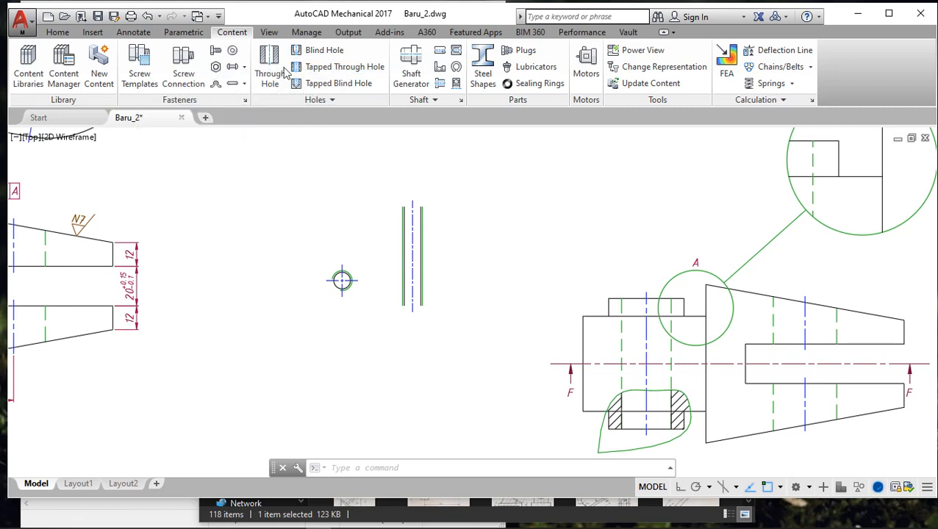
Step: Choose the front view of an ISO 261 (Regular Thread) tapped through hole from the content library
{"action": "left_click", "coordinate": [338, 67]}
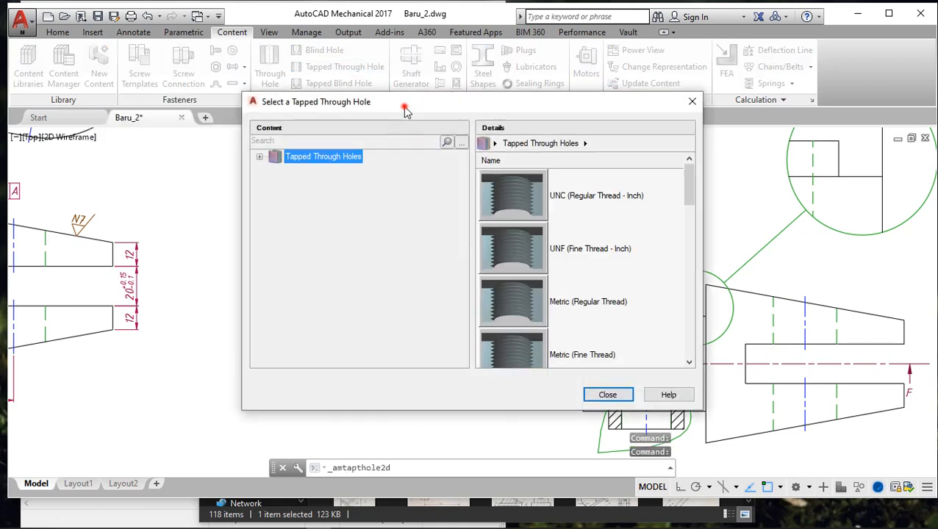
{"action": "left_click_drag", "start_coordinate": [404, 105], "coordinate": [365, 77]}
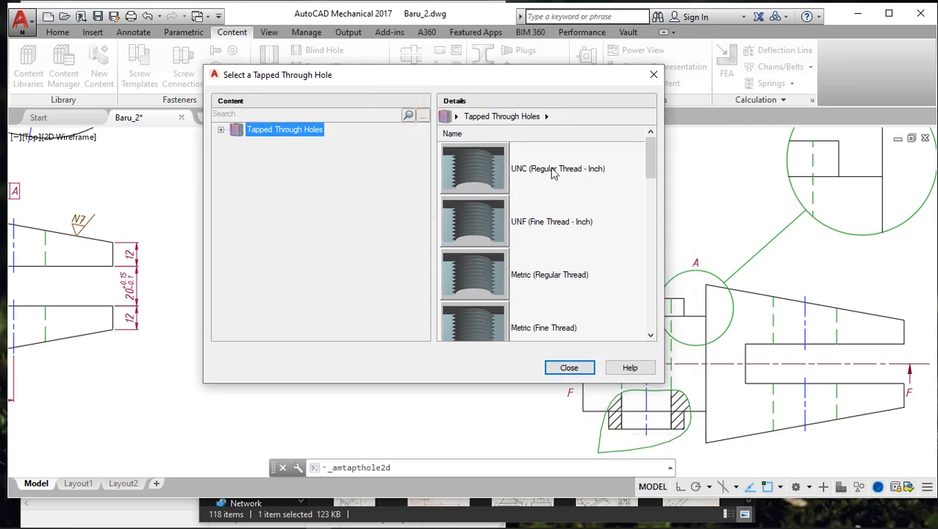
{"action": "scroll", "coordinate": [596, 178], "scroll_direction": "down", "scroll_amount": 2}
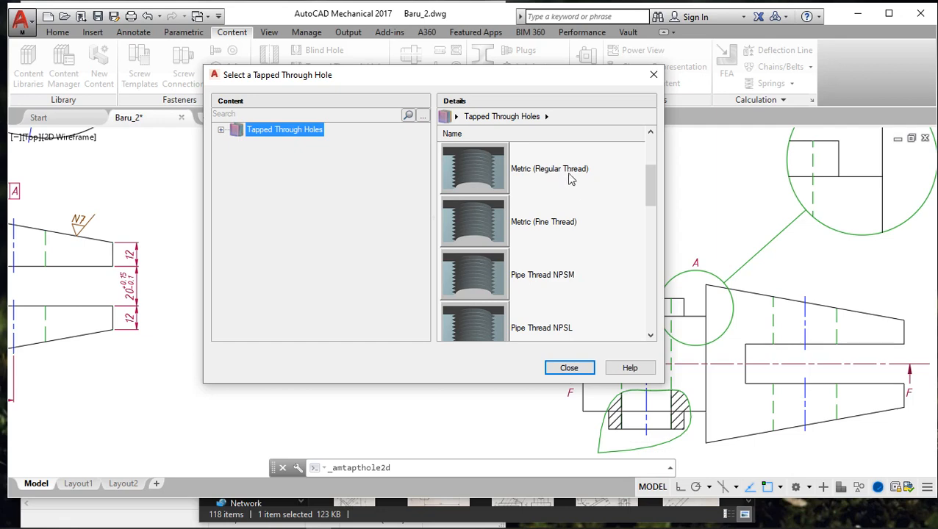
{"action": "scroll", "coordinate": [560, 215], "scroll_direction": "down", "scroll_amount": 8}
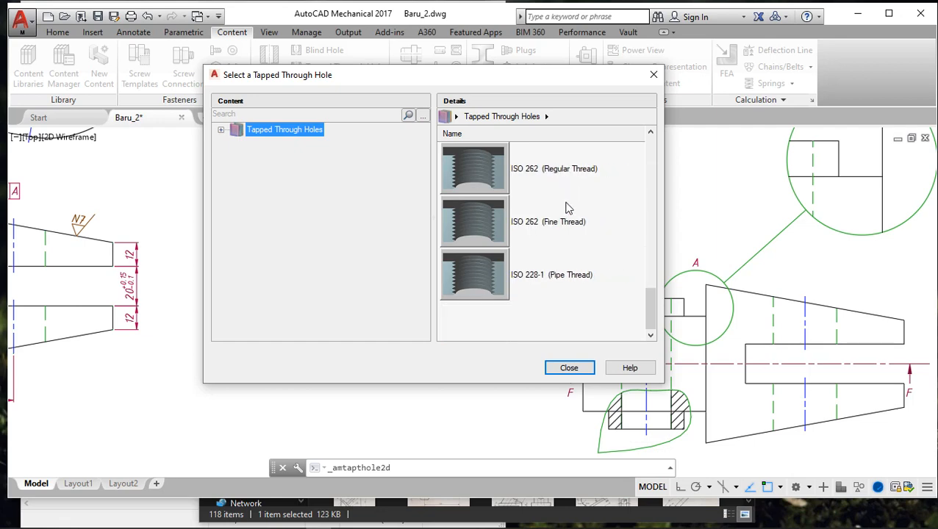
{"action": "scroll", "coordinate": [577, 220], "scroll_direction": "up", "scroll_amount": 2}
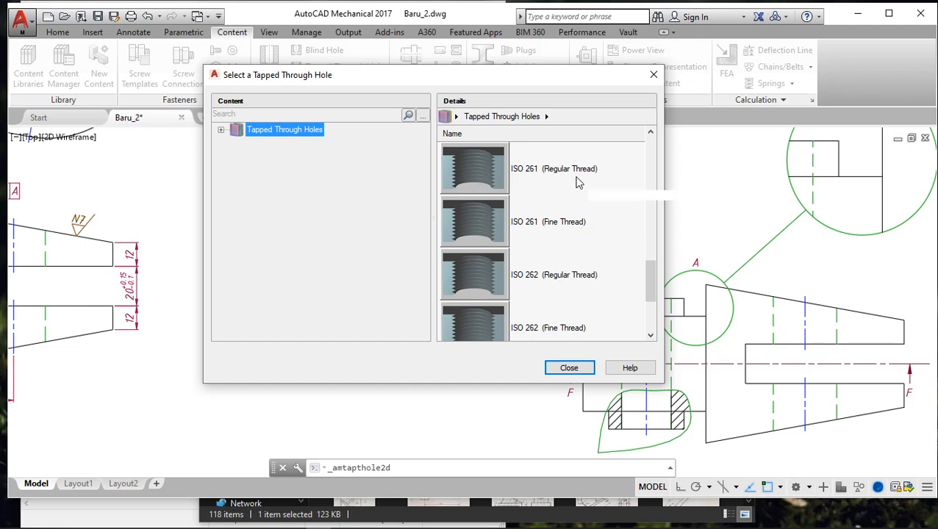
{"action": "double_click", "coordinate": [535, 173]}
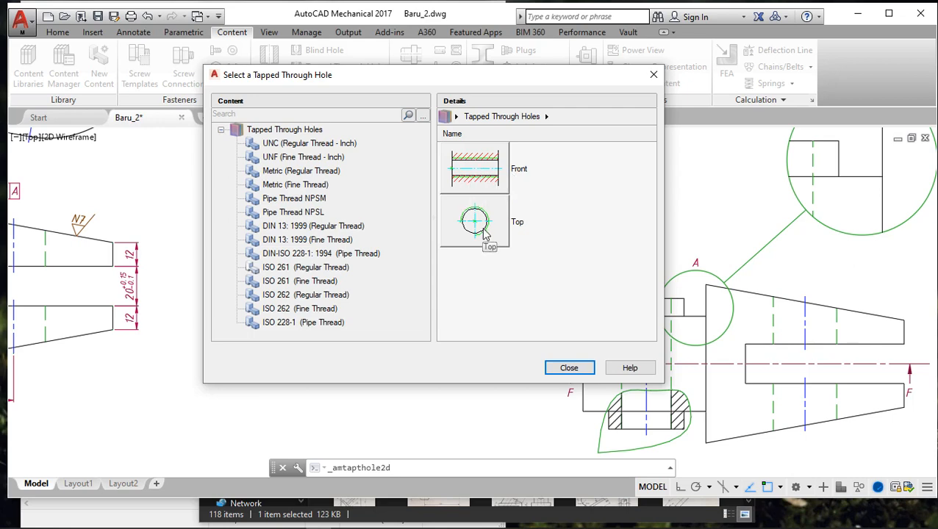
{"action": "left_click", "coordinate": [496, 185]}
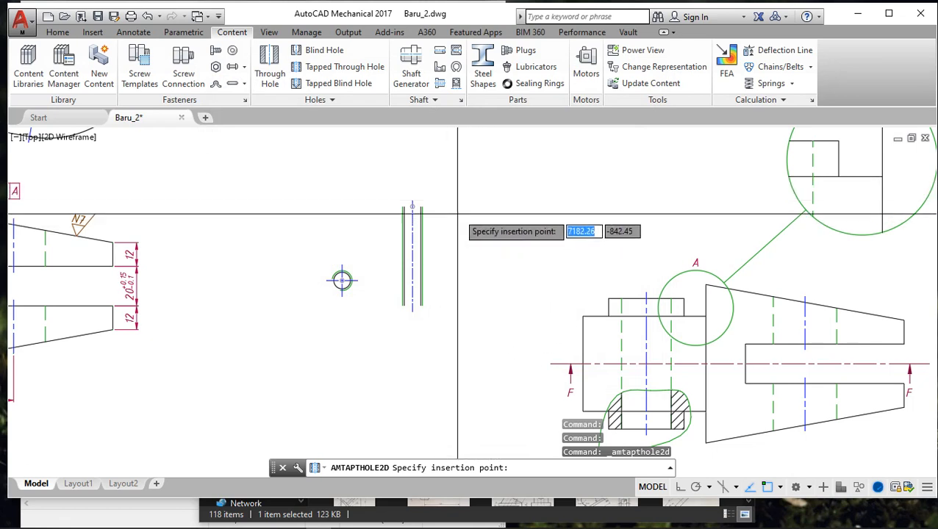
Step: Run the tapped hole across the rotated D-shaped view, from its upper slanted edge perpendicular to the opposite edge
{"action": "scroll", "coordinate": [342, 279], "scroll_direction": "down", "scroll_amount": 4}
{"action": "scroll", "coordinate": [431, 235], "scroll_direction": "down", "scroll_amount": 5}
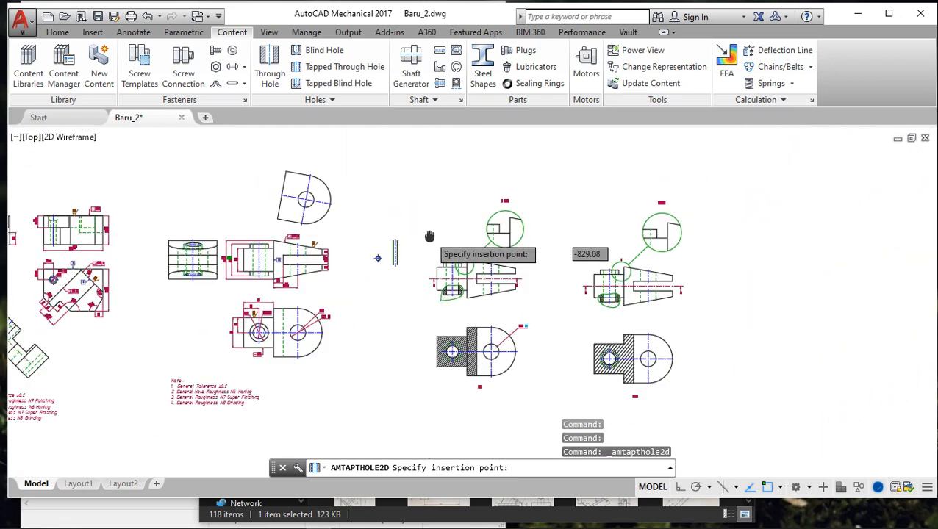
{"action": "scroll", "coordinate": [451, 218], "scroll_direction": "up", "scroll_amount": 7}
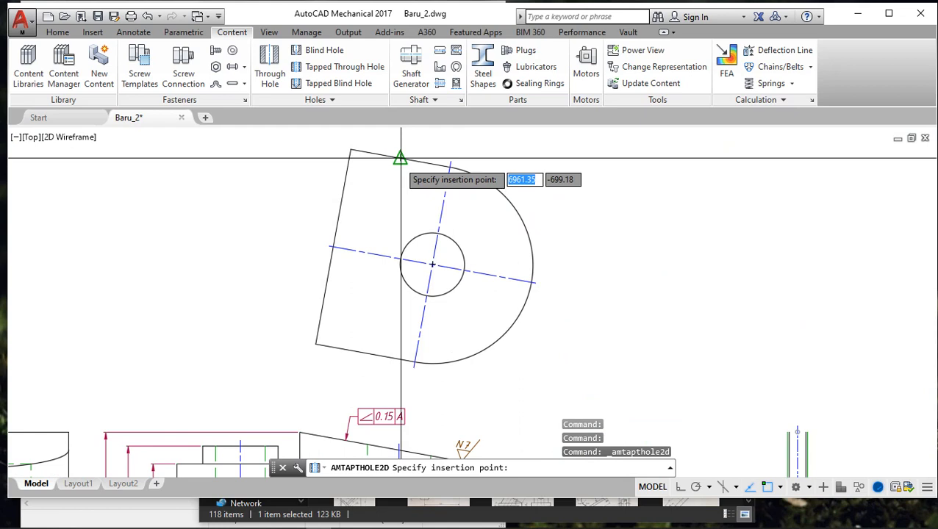
{"action": "left_click", "coordinate": [399, 158]}
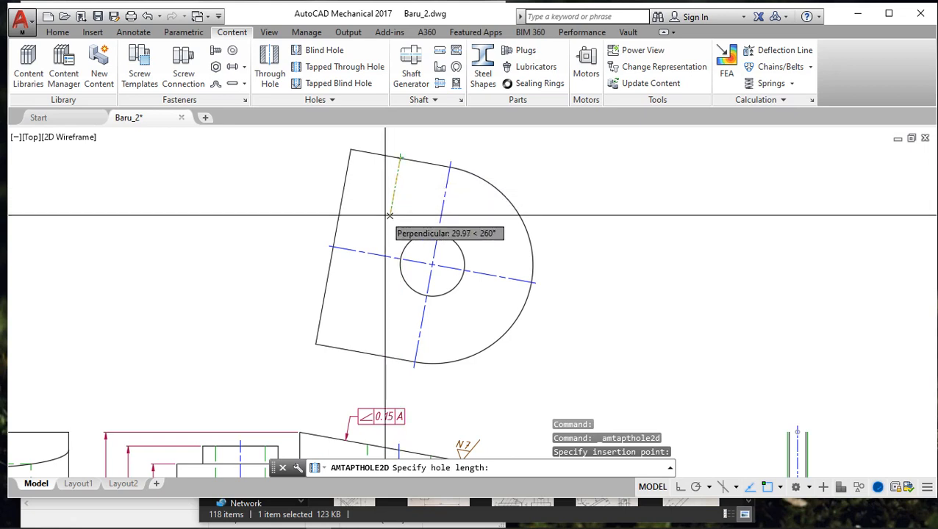
{"action": "left_click", "coordinate": [365, 353]}
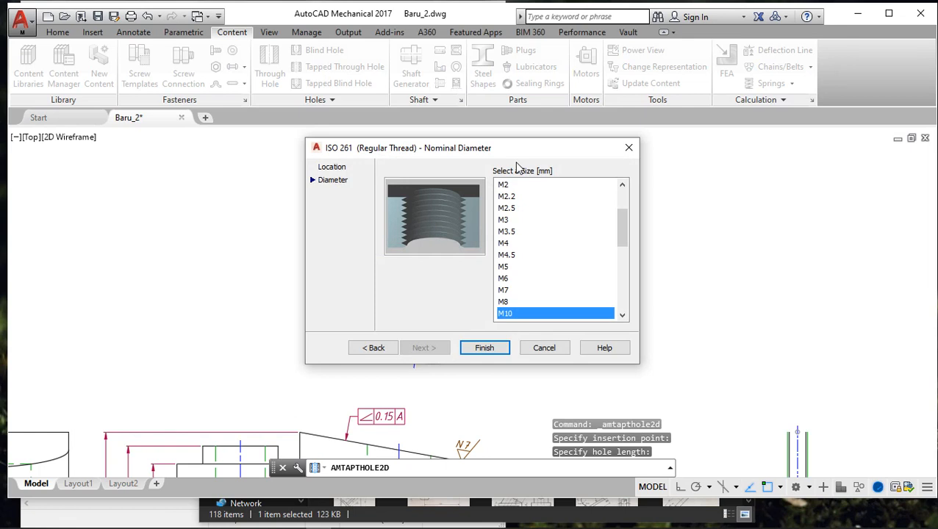
Step: Select M10 as the regular-thread hole's nominal diameter and finish the insertion
{"action": "left_click", "coordinate": [622, 315]}
{"action": "left_click", "coordinate": [622, 316]}
{"action": "left_click", "coordinate": [622, 316]}
{"action": "left_click", "coordinate": [622, 316]}
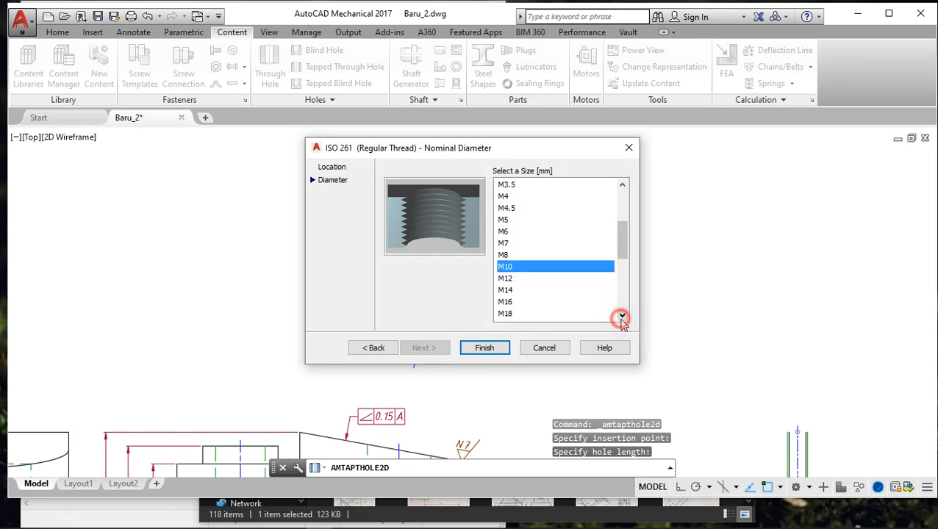
{"action": "left_click", "coordinate": [621, 316]}
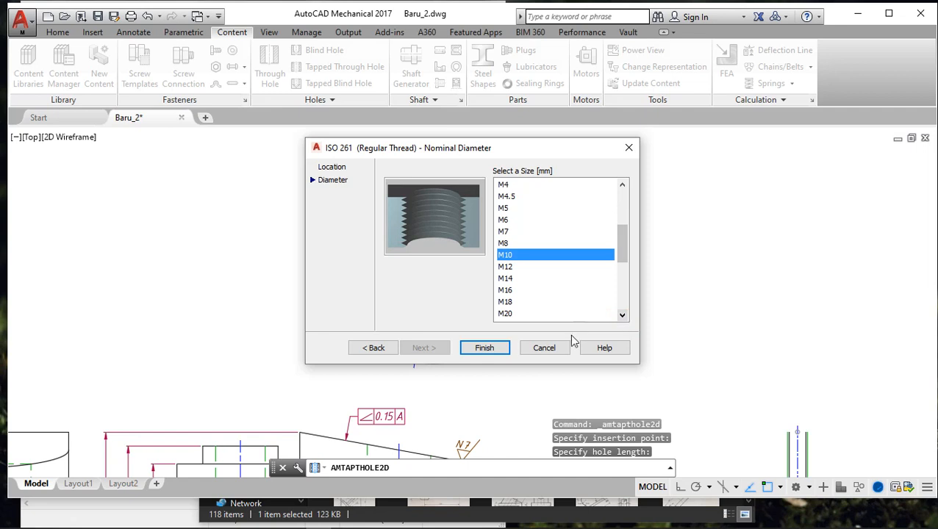
{"action": "left_click", "coordinate": [529, 254]}
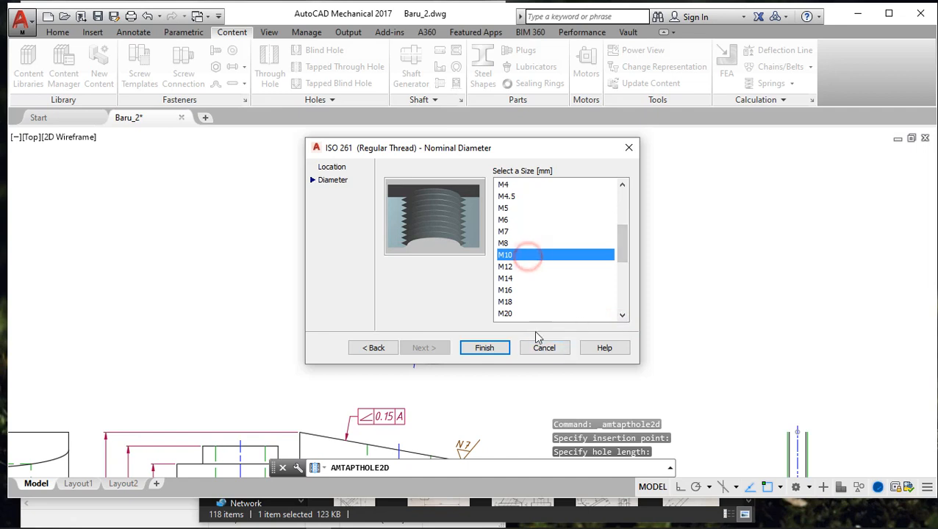
{"action": "left_click", "coordinate": [495, 349]}
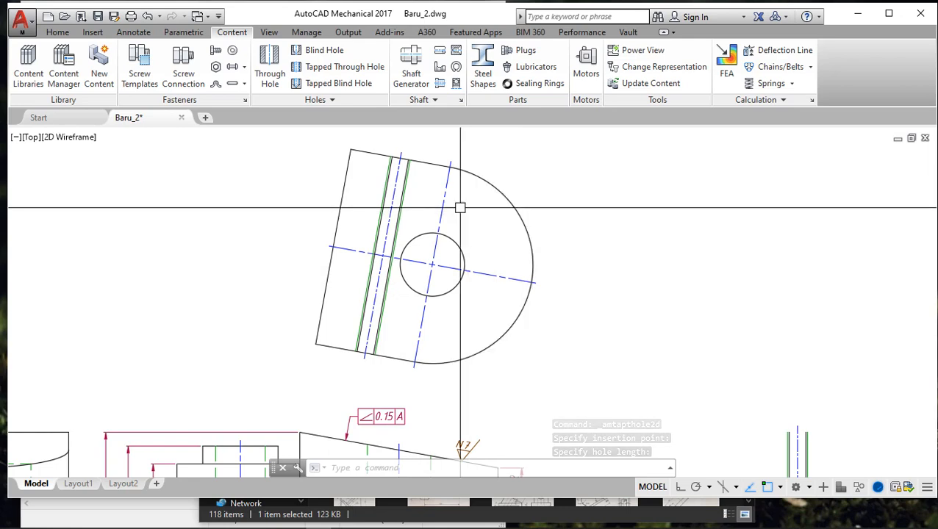
Step: Undo the insertion of the M10 regular-thread tapped hole
{"action": "key", "text": "ctrl+z"}
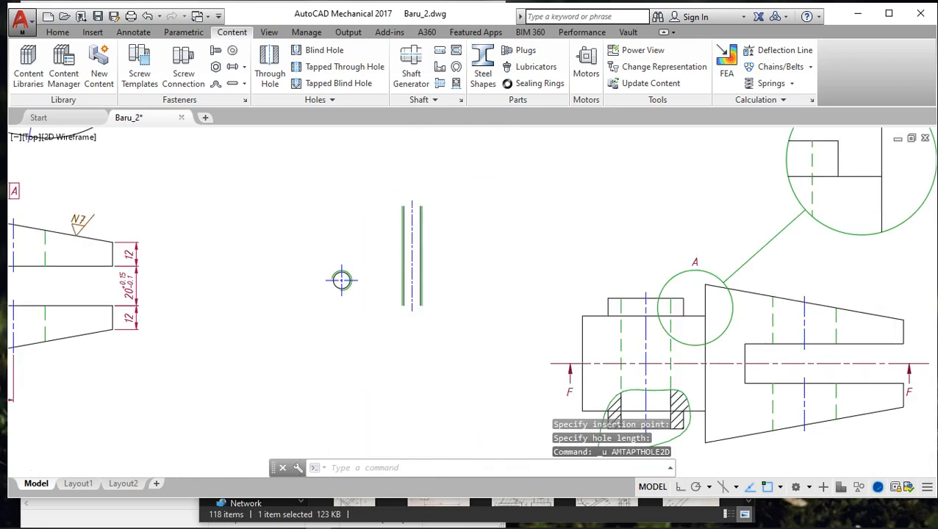
{"action": "middle_click_drag", "start_coordinate": [437, 307], "coordinate": [449, 331]}
{"action": "scroll", "coordinate": [389, 299], "scroll_direction": "up", "scroll_amount": 2}
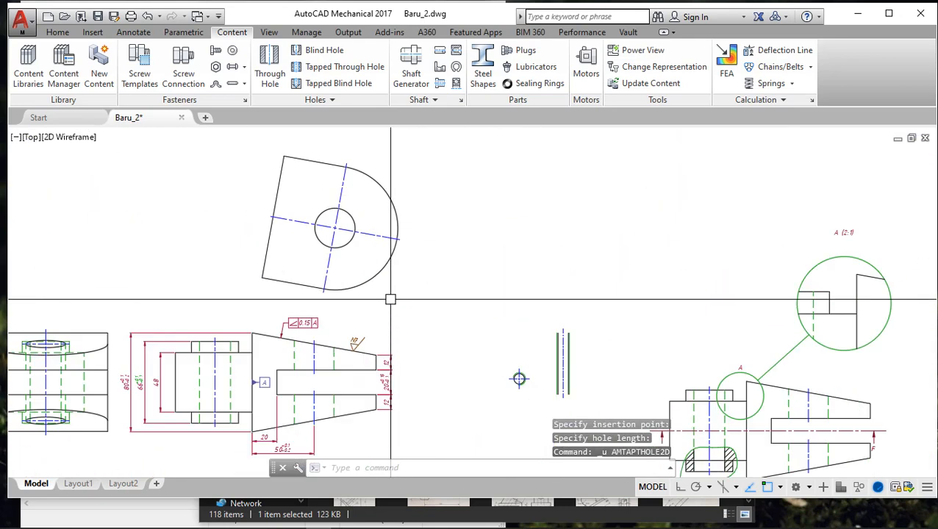
Step: Choose the front view of an ISO 261 (Fine Thread) tapped through hole from the content library
{"action": "left_click", "coordinate": [322, 73]}
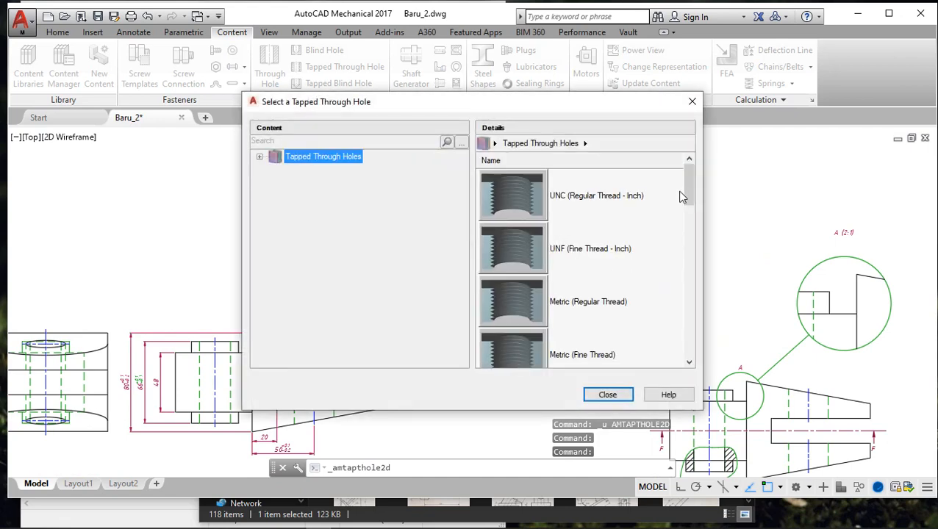
{"action": "left_click_drag", "start_coordinate": [686, 190], "coordinate": [694, 309]}
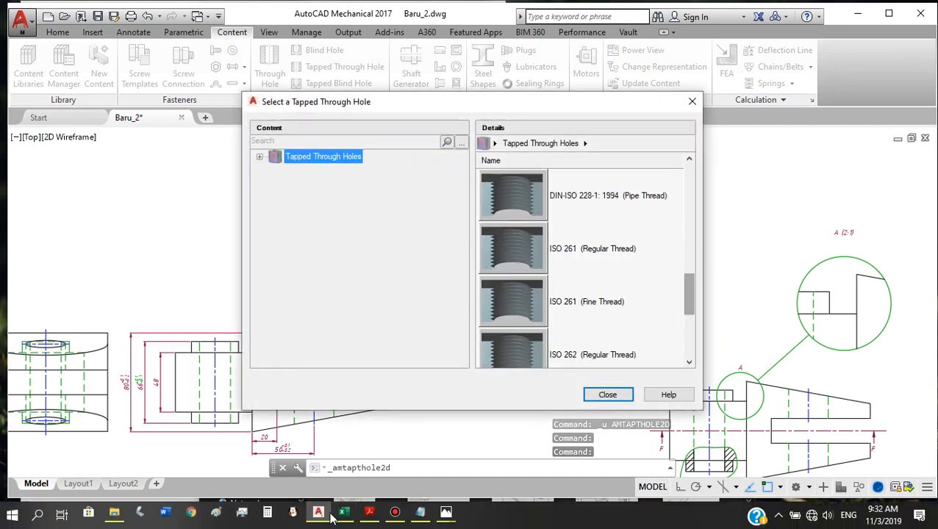
{"action": "mouse_move", "coordinate": [393, 514]}
{"action": "mouse_move", "coordinate": [418, 465]}
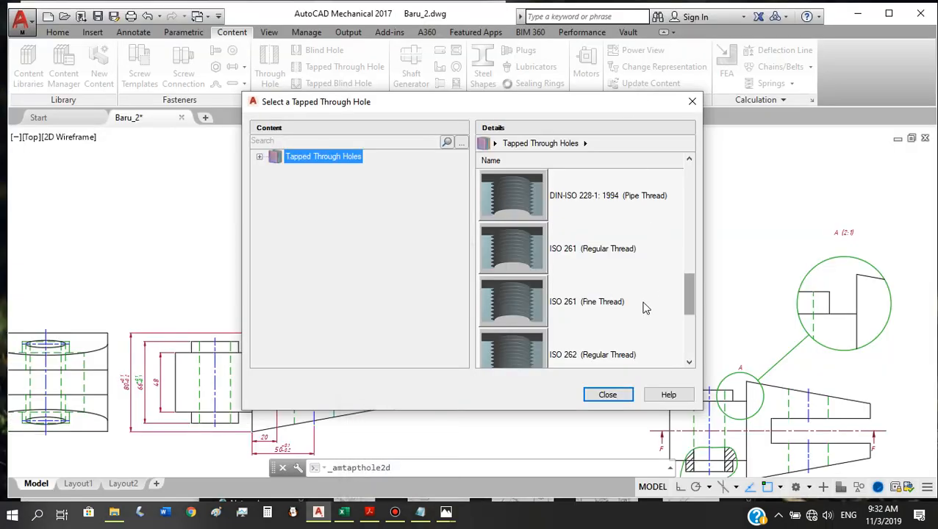
{"action": "double_click", "coordinate": [566, 308]}
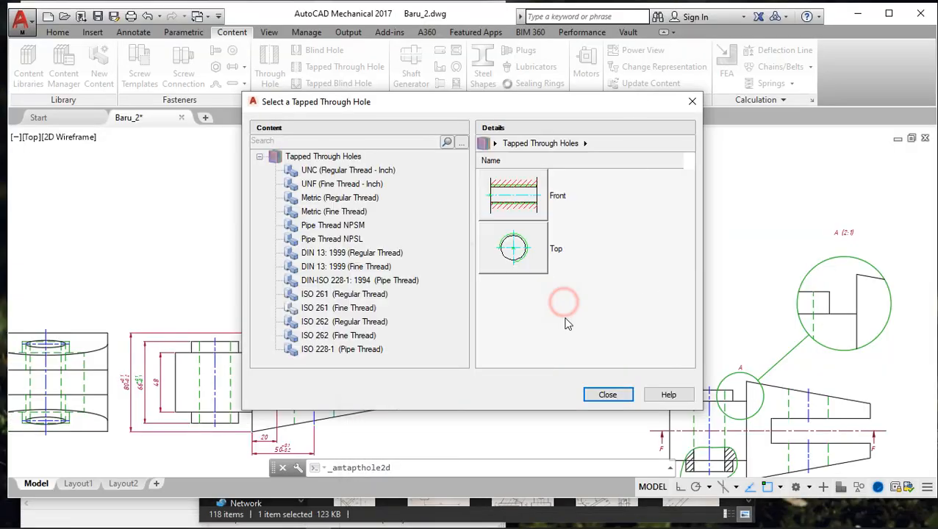
{"action": "double_click", "coordinate": [512, 194]}
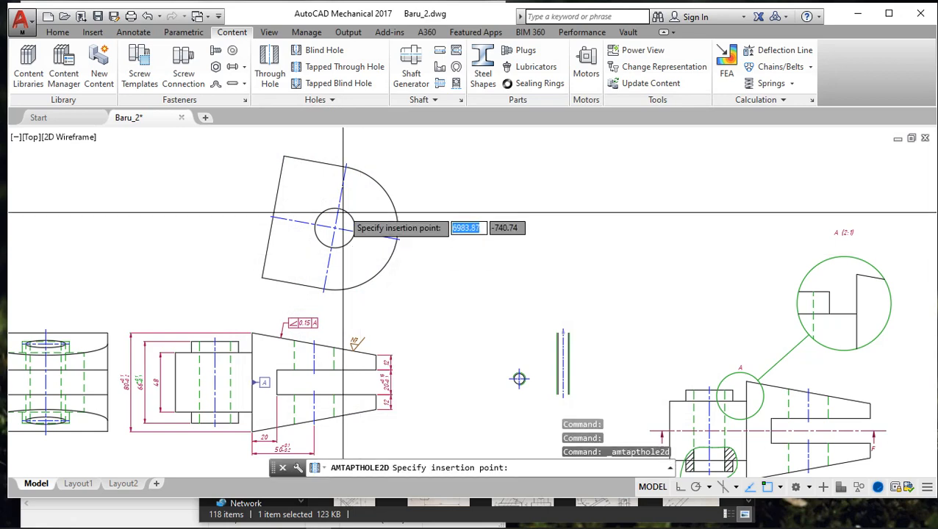
Step: Insert the fine-thread hole between the two parallel slanted edges of the rotated D-shaped view with size M10x1
{"action": "left_click", "coordinate": [309, 163]}
{"action": "left_click", "coordinate": [293, 283]}
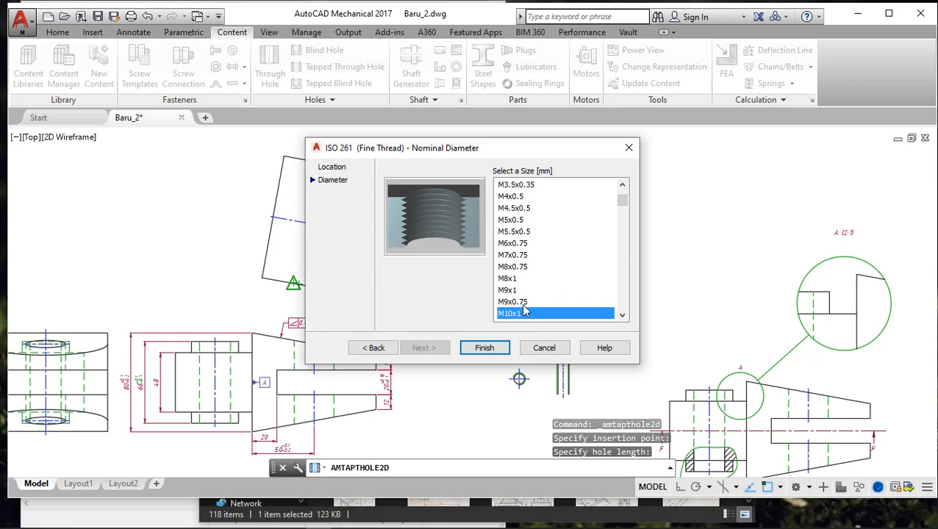
{"action": "scroll", "coordinate": [527, 307], "scroll_direction": "down", "scroll_amount": 1}
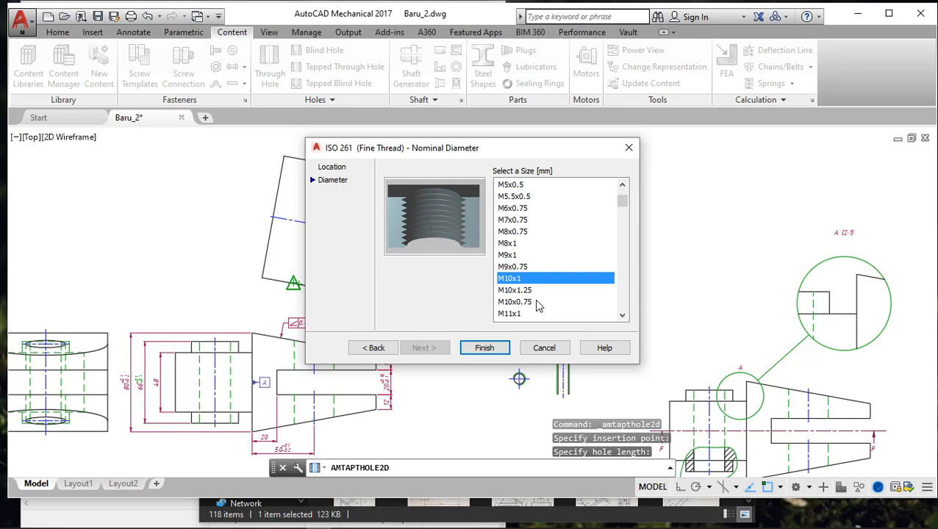
{"action": "left_click", "coordinate": [497, 349]}
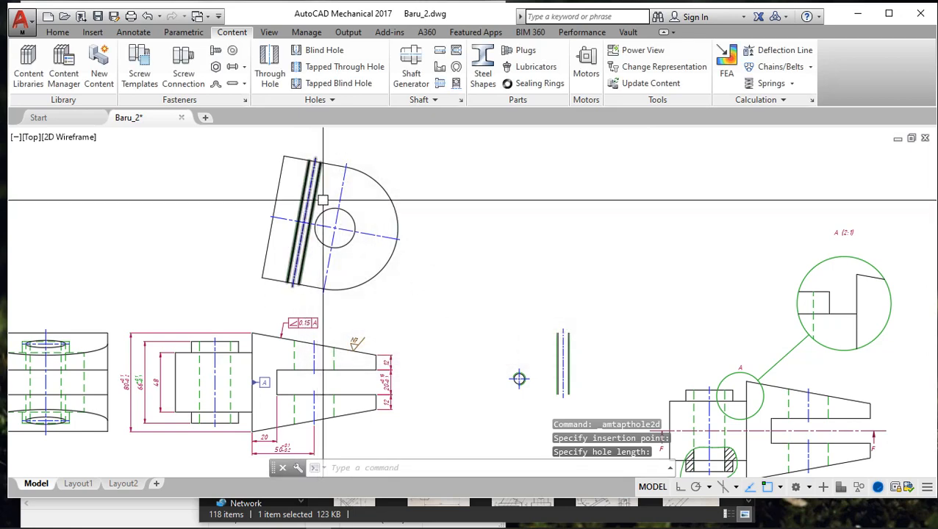
{"action": "scroll", "coordinate": [343, 180], "scroll_direction": "up", "scroll_amount": 3}
{"action": "middle_click_drag", "start_coordinate": [324, 184], "coordinate": [341, 200]}
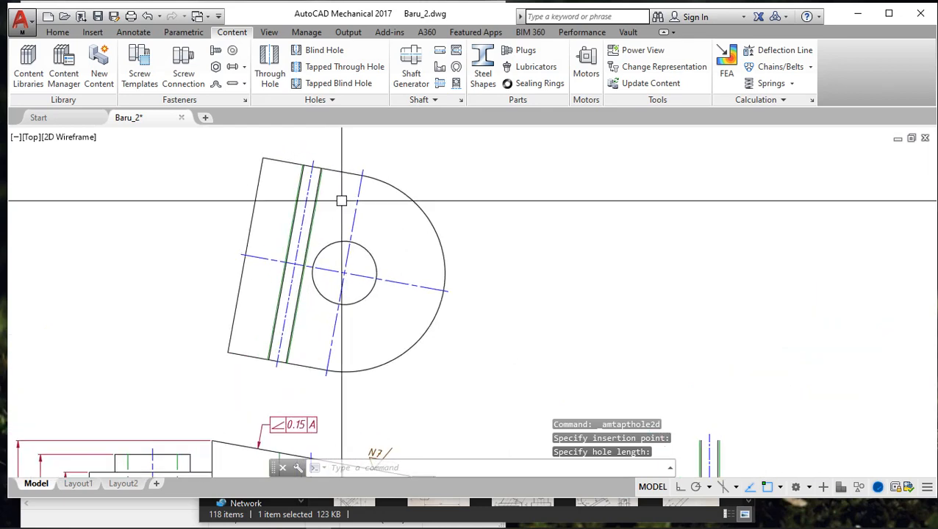
Step: Try an aligned power dimension across the M10x1 tapped hole's upper end in the rotated D-shaped view
{"action": "left_click", "coordinate": [130, 32]}
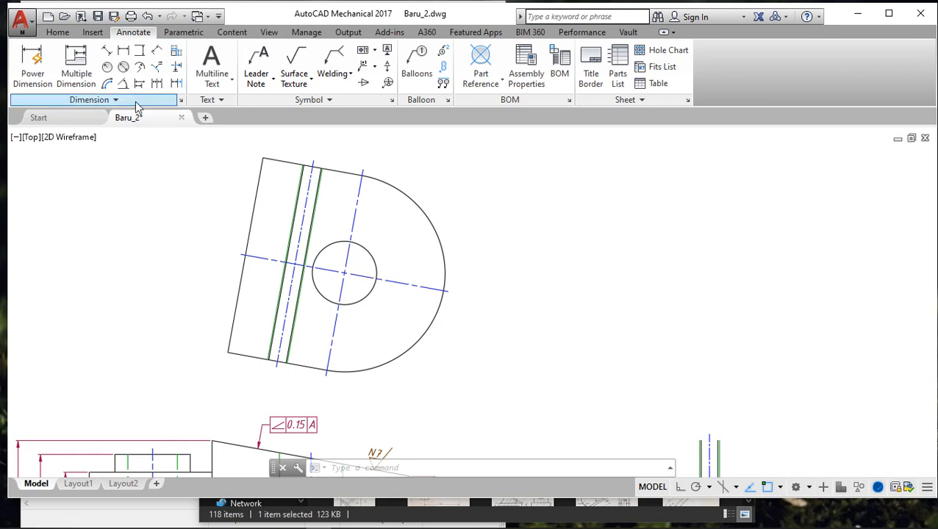
{"action": "left_click", "coordinate": [31, 59]}
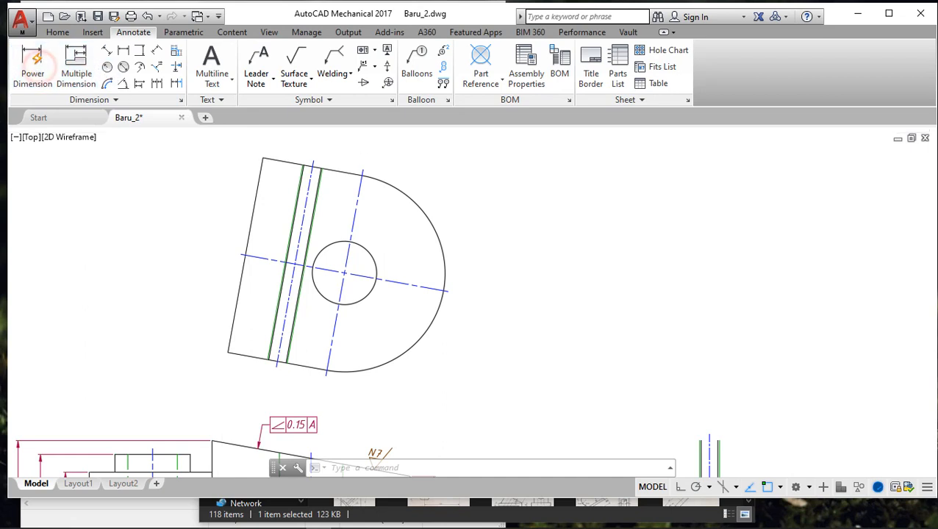
{"action": "scroll", "coordinate": [298, 180], "scroll_direction": "up", "scroll_amount": 4}
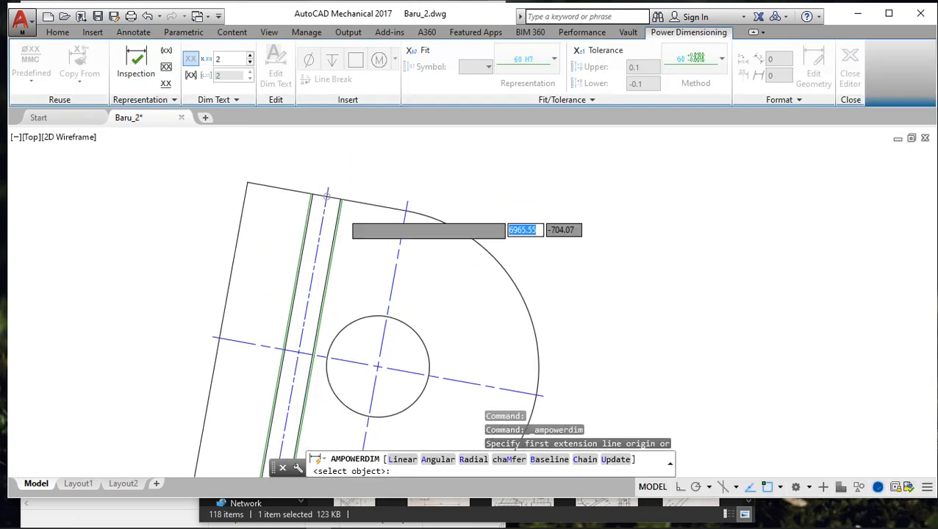
{"action": "left_click", "coordinate": [341, 191]}
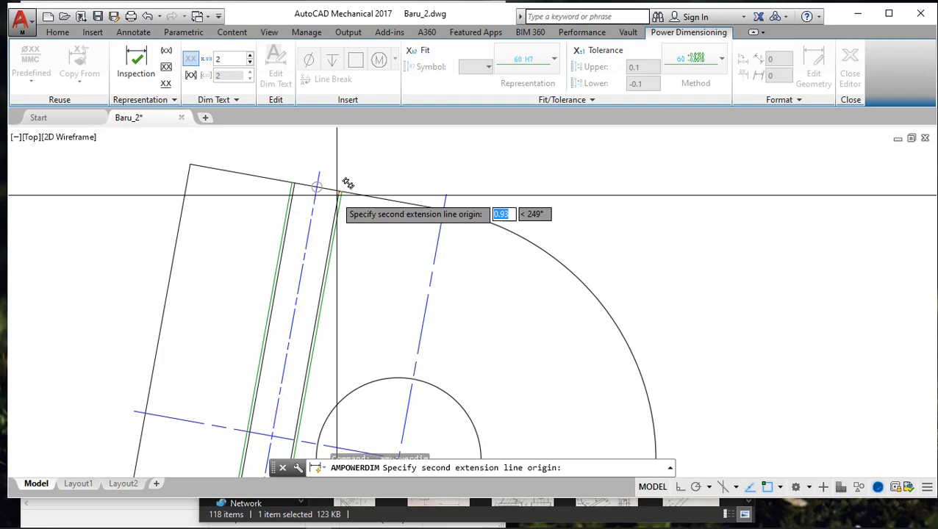
{"action": "left_click", "coordinate": [292, 182]}
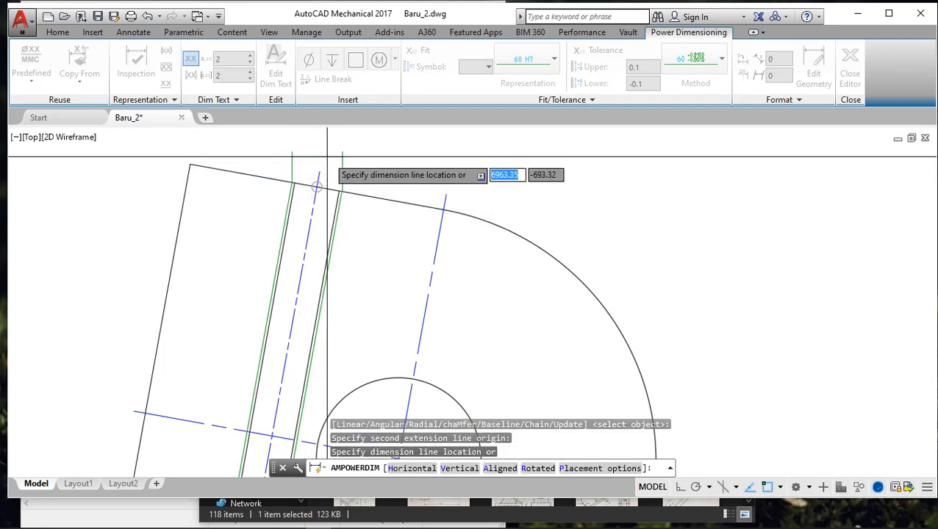
{"action": "left_click", "coordinate": [350, 149]}
Step: Examine the thread dimension's text and extension lines at the hole's upper end, and discard the dimension
{"action": "scroll", "coordinate": [351, 151], "scroll_direction": "up", "scroll_amount": 2}
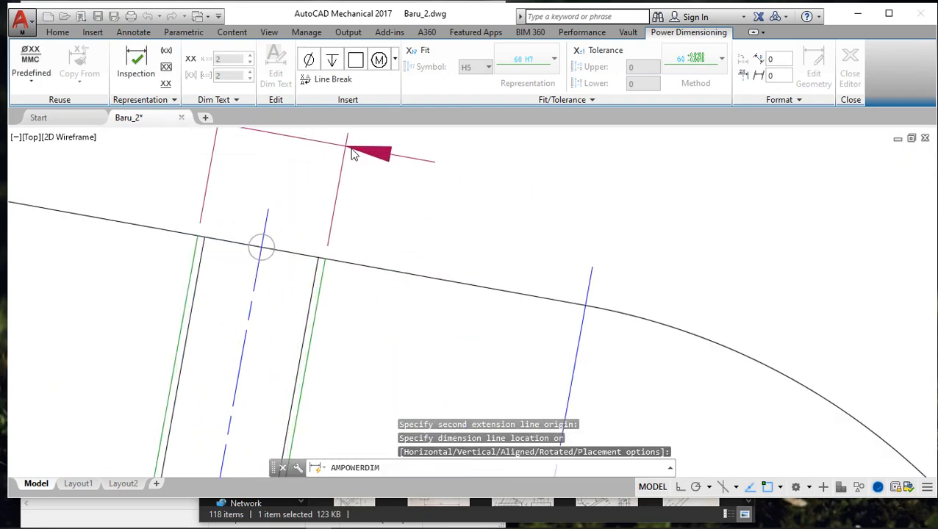
{"action": "scroll", "coordinate": [351, 151], "scroll_direction": "down", "scroll_amount": 4}
{"action": "mouse_move", "coordinate": [346, 178]}
{"action": "middle_mouse_down"}
{"action": "mouse_move", "coordinate": [339, 183]}
{"action": "mouse_move", "coordinate": [327, 166]}
{"action": "middle_mouse_up"}
{"action": "scroll", "coordinate": [322, 206], "scroll_direction": "up", "scroll_amount": 2}
{"action": "middle_click_drag", "start_coordinate": [329, 264], "coordinate": [327, 289]}
{"action": "mouse_move", "coordinate": [314, 191]}
{"action": "middle_mouse_down"}
{"action": "mouse_move", "coordinate": [335, 205]}
{"action": "mouse_move", "coordinate": [285, 355]}
{"action": "middle_mouse_up"}
{"action": "scroll", "coordinate": [313, 206], "scroll_direction": "down", "scroll_amount": 2}
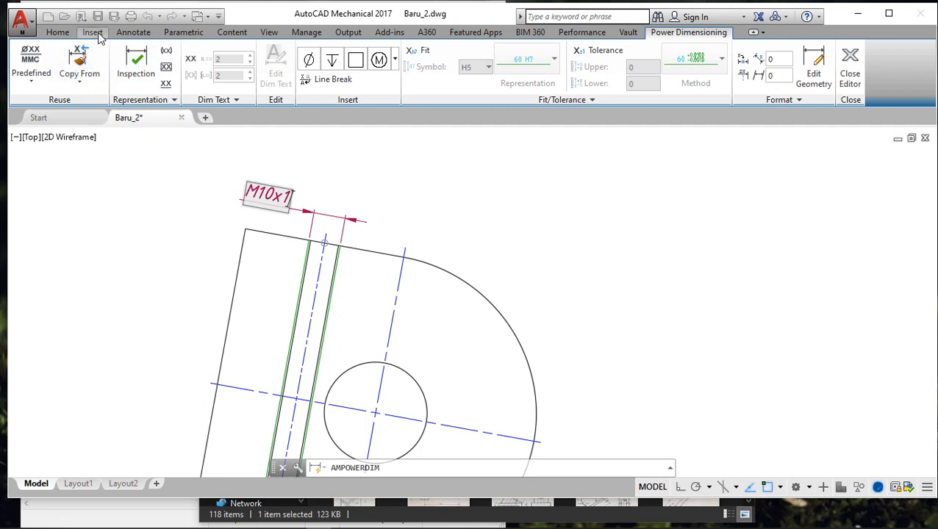
{"action": "scroll", "coordinate": [346, 254], "scroll_direction": "up", "scroll_amount": 5}
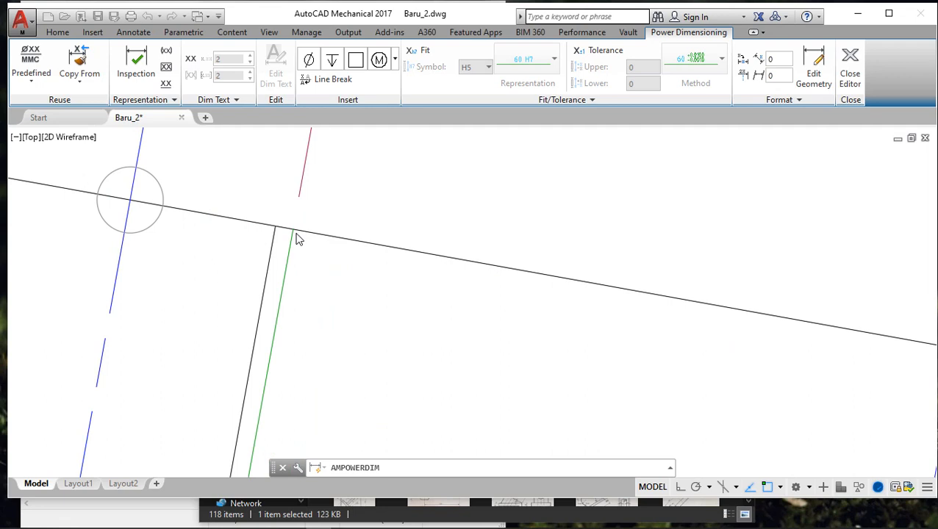
{"action": "scroll", "coordinate": [298, 238], "scroll_direction": "down", "scroll_amount": 2}
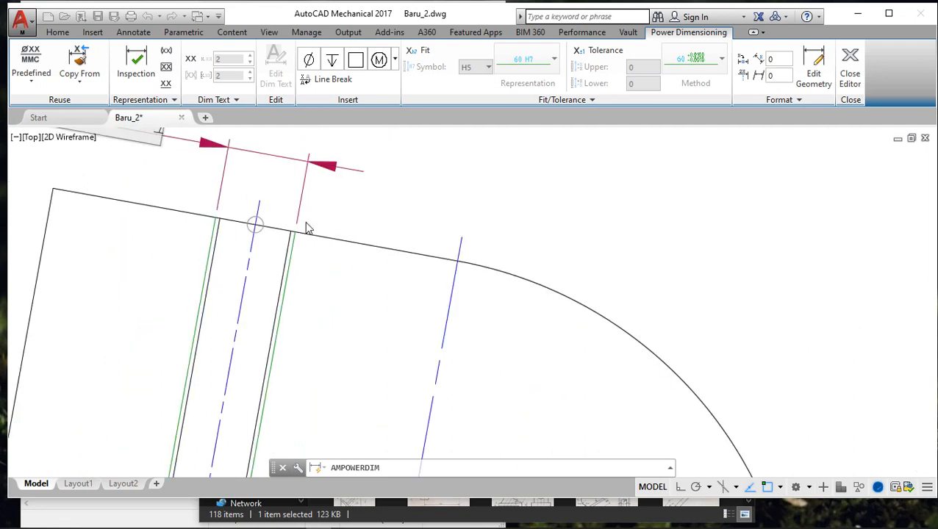
{"action": "scroll", "coordinate": [308, 228], "scroll_direction": "down", "scroll_amount": 2}
{"action": "scroll", "coordinate": [338, 220], "scroll_direction": "down", "scroll_amount": 1}
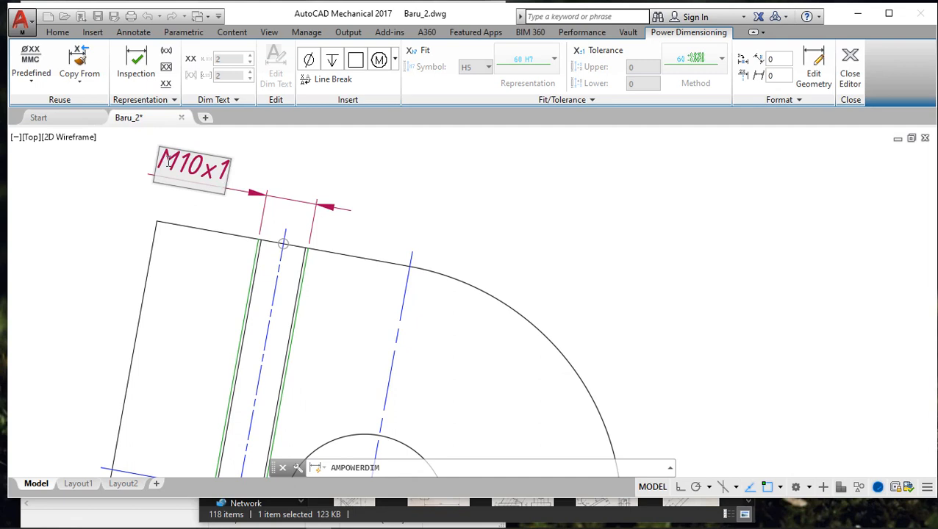
{"action": "scroll", "coordinate": [300, 274], "scroll_direction": "down", "scroll_amount": 4}
{"action": "middle_click_drag", "start_coordinate": [309, 255], "coordinate": [330, 213]}
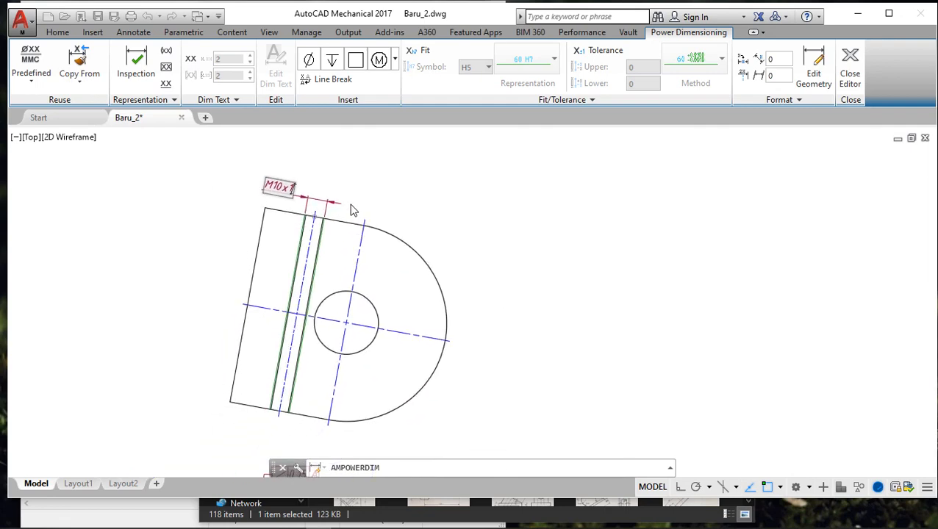
{"action": "scroll", "coordinate": [299, 267], "scroll_direction": "up", "scroll_amount": 5}
{"action": "key", "text": "Escape"}
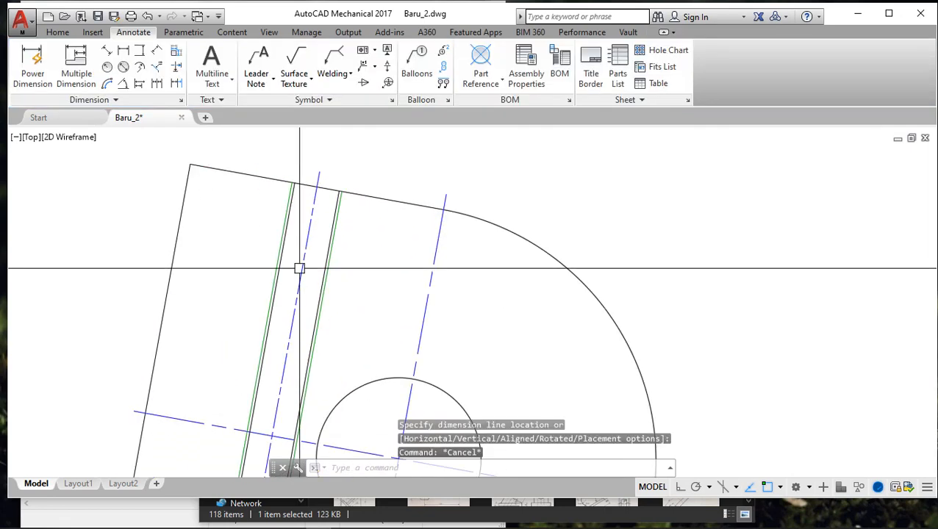
{"action": "scroll", "coordinate": [352, 164], "scroll_direction": "up", "scroll_amount": 2}
{"action": "scroll", "coordinate": [548, 389], "scroll_direction": "down", "scroll_amount": 5}
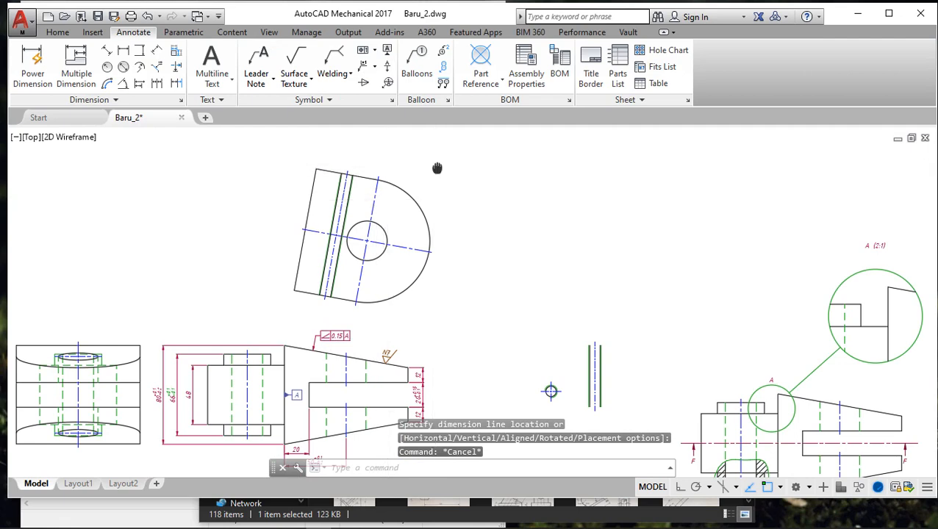
{"action": "scroll", "coordinate": [548, 389], "scroll_direction": "up", "scroll_amount": 2}
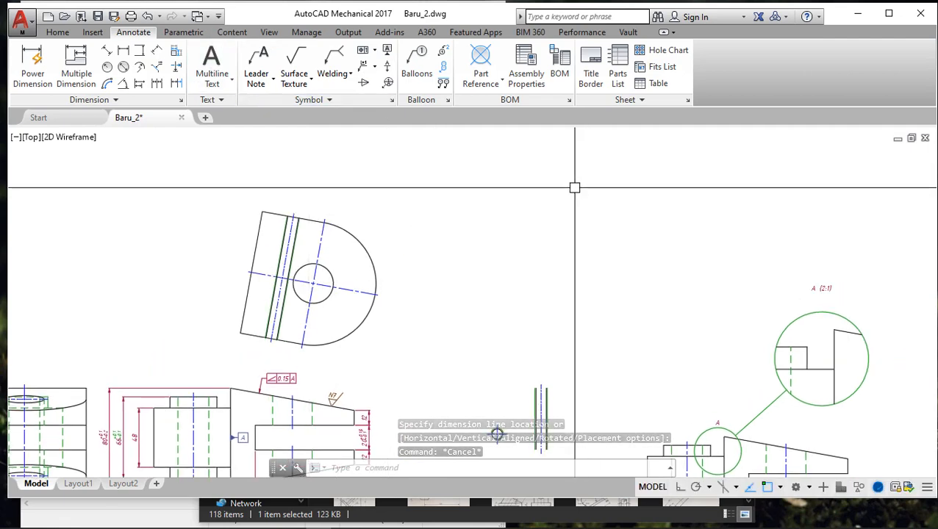
{"action": "key", "text": "Return"}
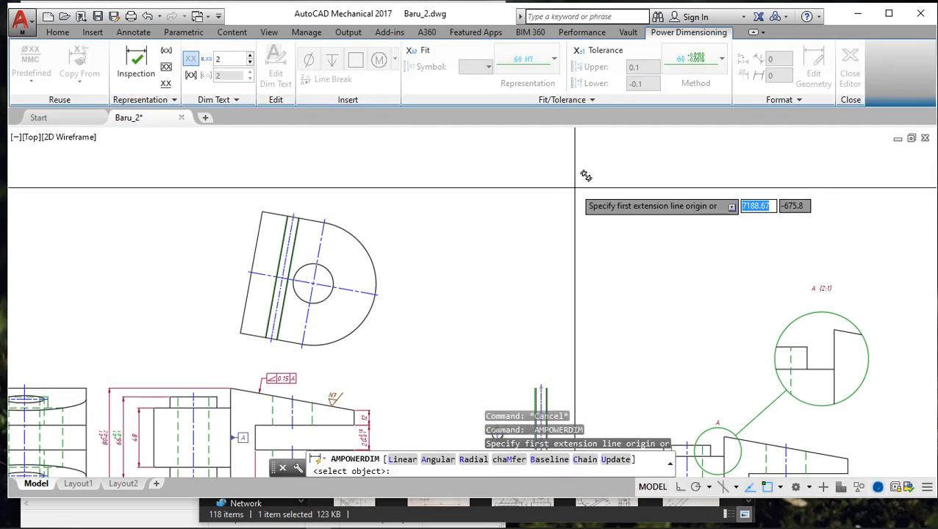
{"action": "key", "text": "Escape"}
{"action": "left_click", "coordinate": [232, 32]}
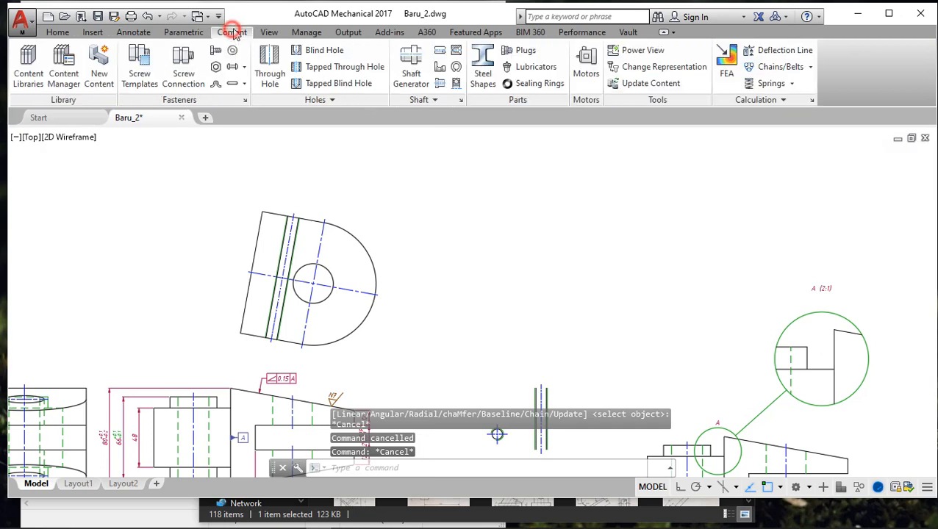
{"action": "left_click", "coordinate": [330, 68]}
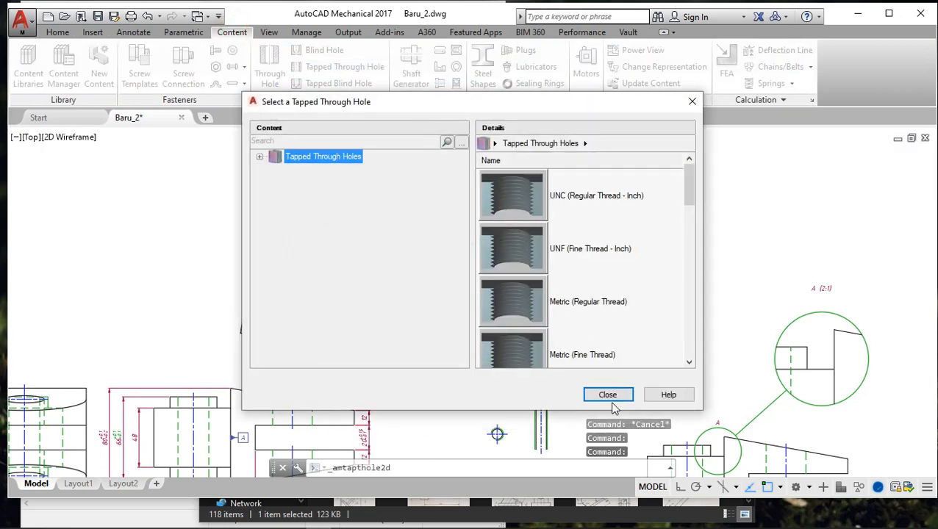
{"action": "left_click", "coordinate": [666, 392]}
{"action": "key", "text": "Escape"}
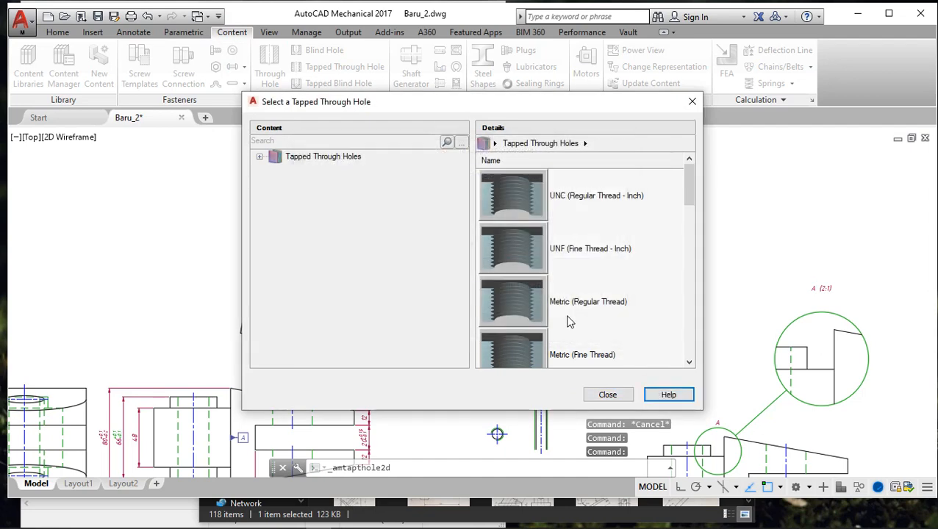
{"action": "left_click", "coordinate": [621, 393]}
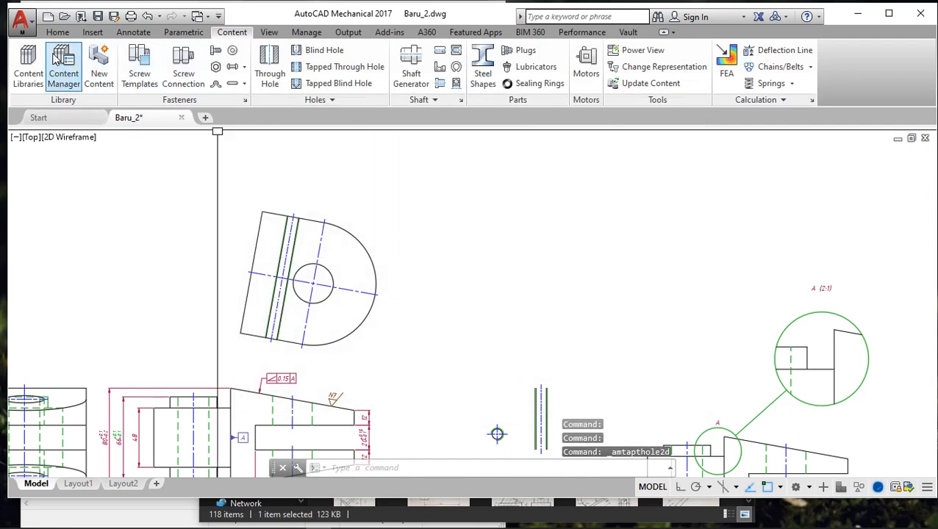
Step: Draw a 50 x 50 rectangle in the empty area to the right of the rotated D-shaped view
{"action": "left_click", "coordinate": [57, 32]}
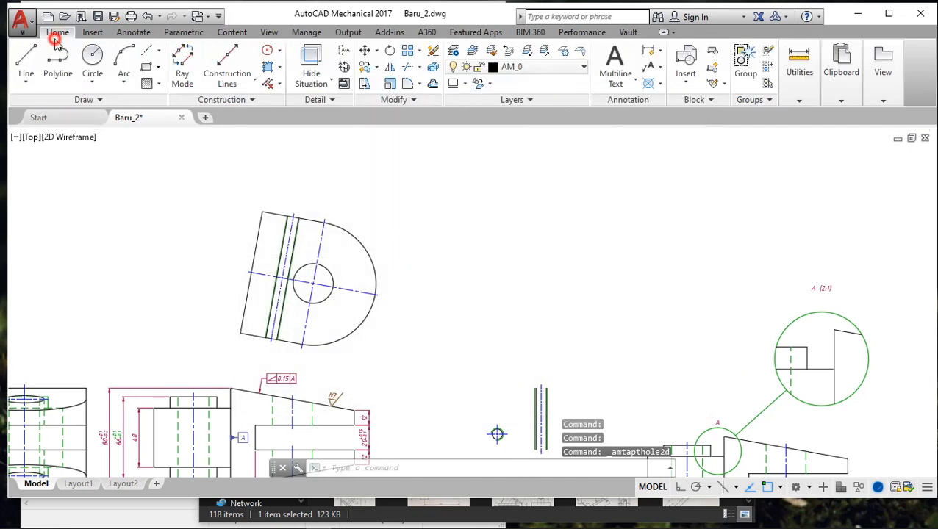
{"action": "left_click", "coordinate": [150, 67]}
{"action": "left_click", "coordinate": [476, 178]}
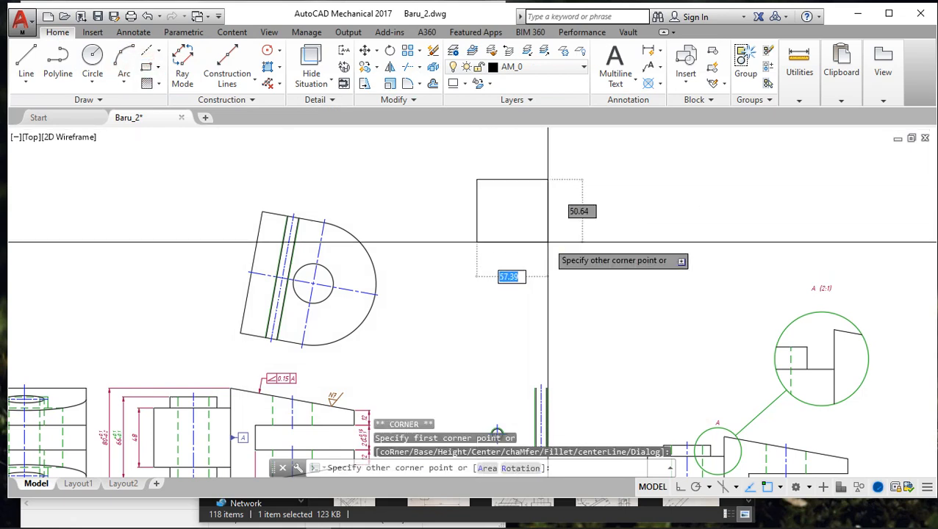
{"action": "type", "text": "50"}
{"action": "key", "text": "Tab"}
{"action": "type", "text": "50"}
{"action": "key", "text": "Return"}
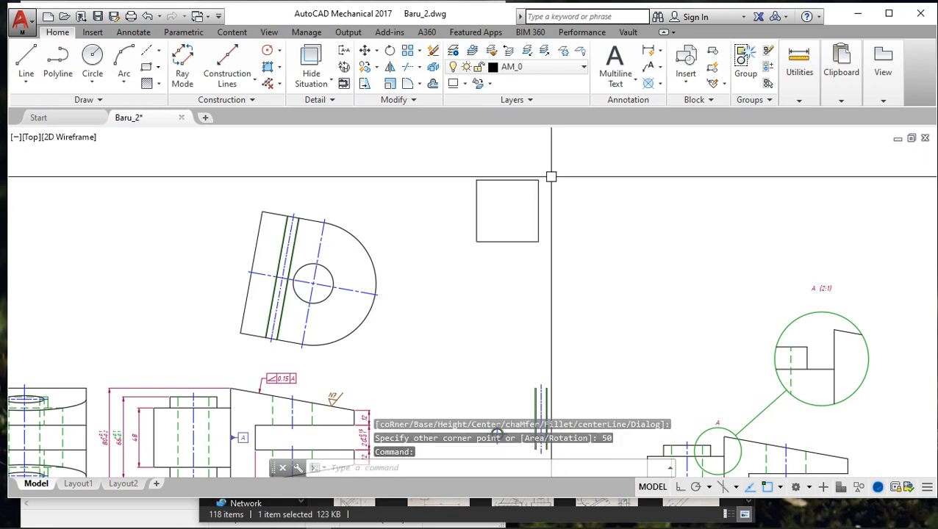
{"action": "scroll", "coordinate": [551, 177], "scroll_direction": "up", "scroll_amount": 4}
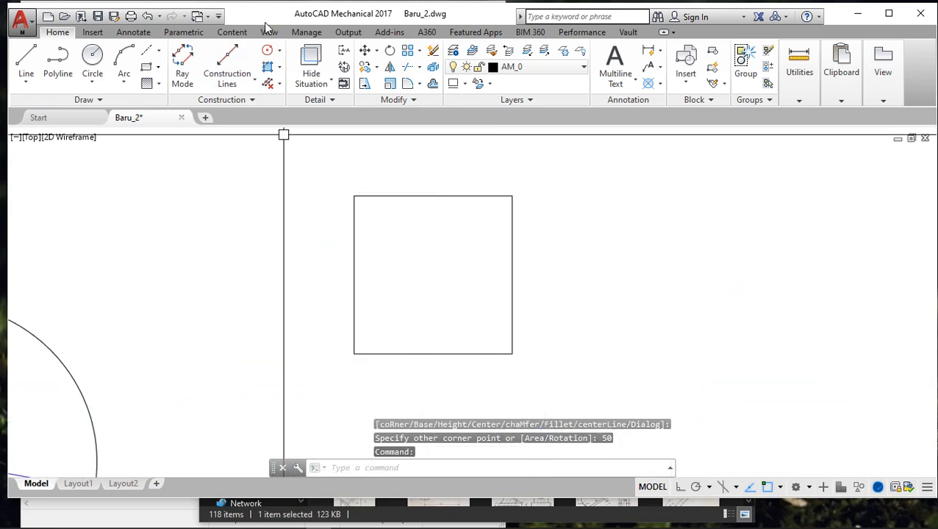
{"action": "left_click", "coordinate": [133, 32]}
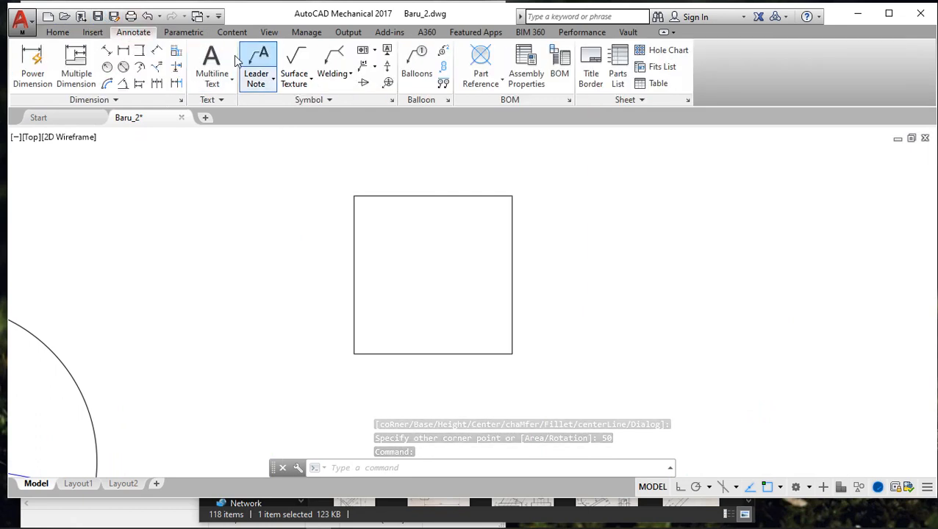
{"action": "left_click", "coordinate": [231, 31]}
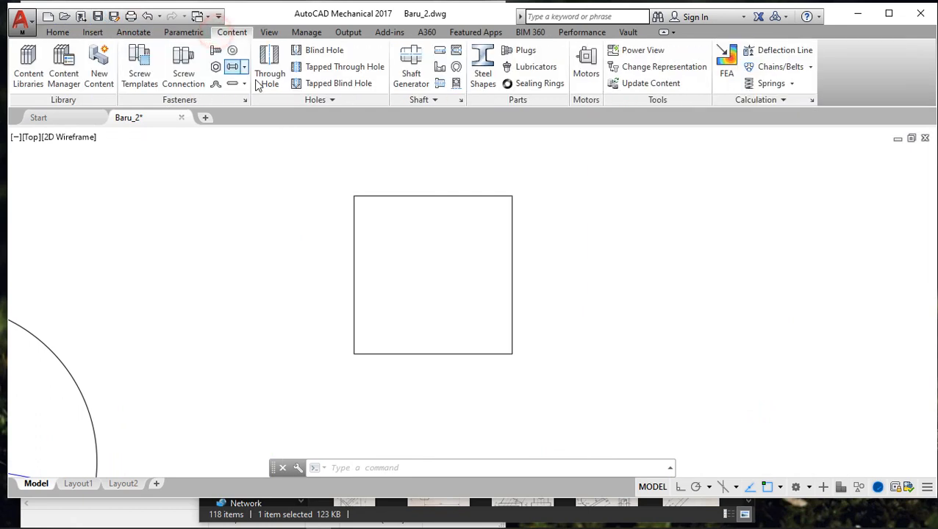
{"action": "left_click", "coordinate": [326, 73]}
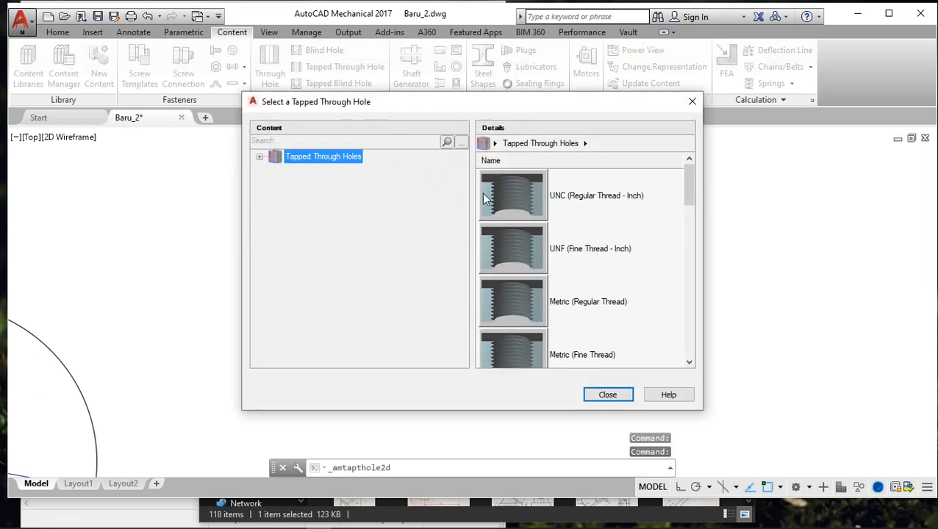
{"action": "left_click_drag", "start_coordinate": [695, 190], "coordinate": [695, 292]}
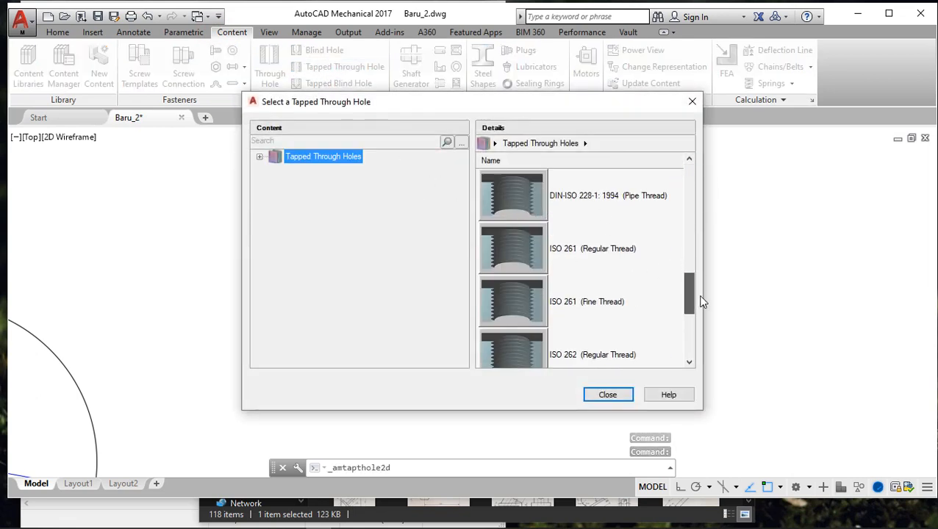
{"action": "double_click", "coordinate": [529, 299]}
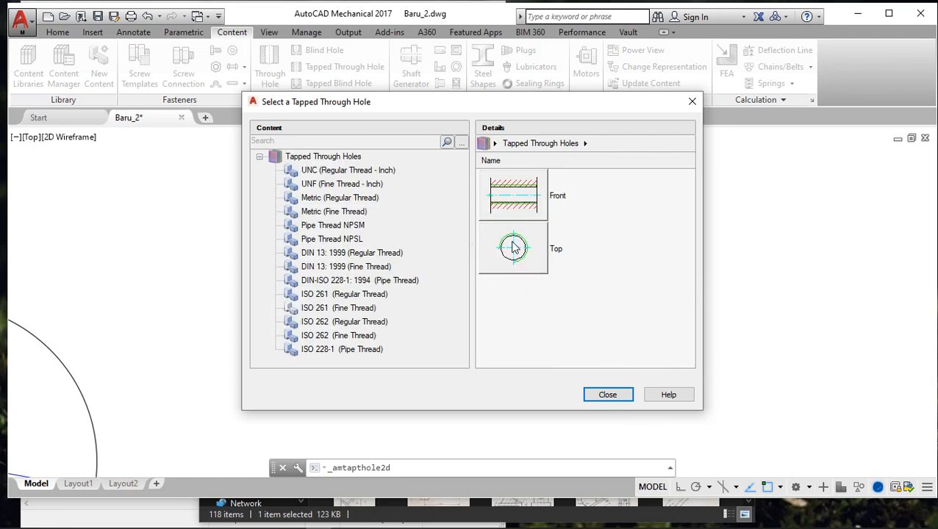
{"action": "mouse_move", "coordinate": [535, 112]}
{"action": "left_mouse_down"}
{"action": "mouse_move", "coordinate": [791, 143]}
{"action": "mouse_move", "coordinate": [867, 173]}
{"action": "left_mouse_up"}
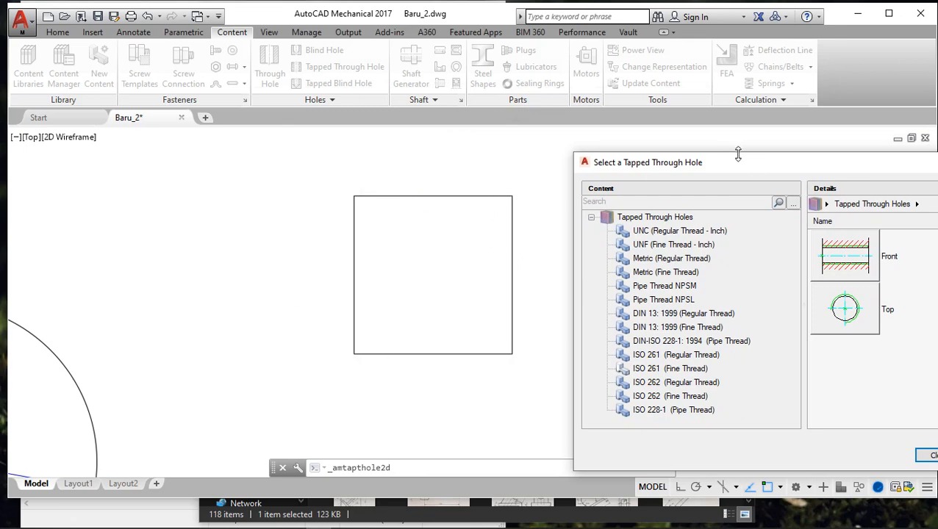
{"action": "left_click_drag", "start_coordinate": [758, 168], "coordinate": [690, 111]}
{"action": "left_click", "coordinate": [778, 252]}
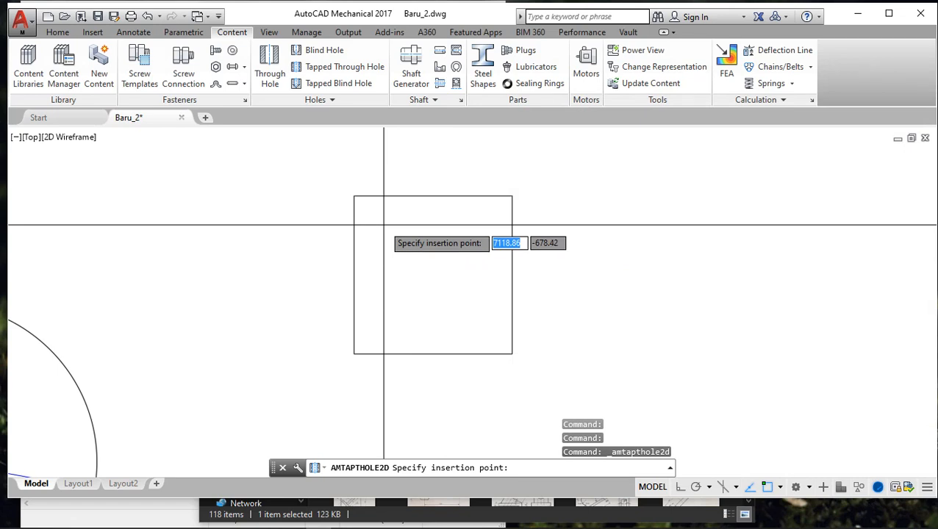
{"action": "key", "text": "Escape"}
{"action": "key", "text": "Escape"}
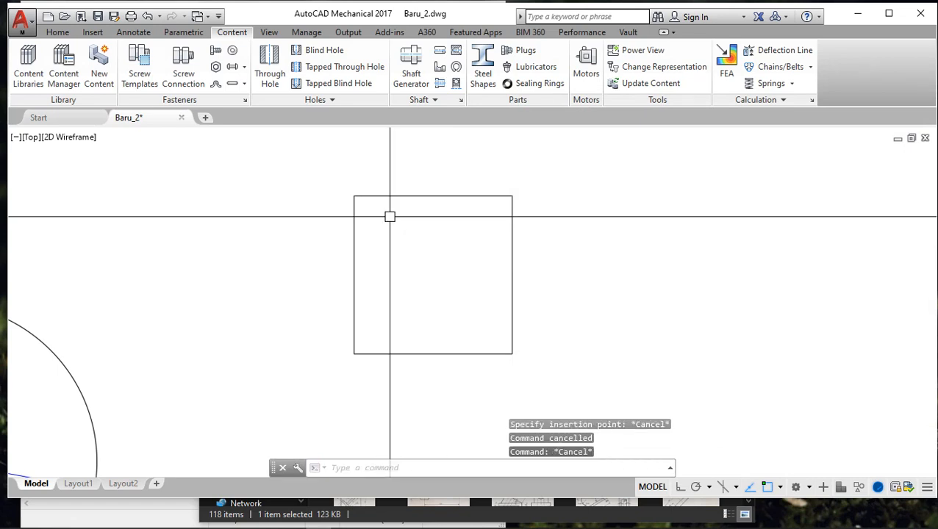
Step: Offset the 50 x 50 square inward by 10
{"action": "left_click", "coordinate": [57, 31]}
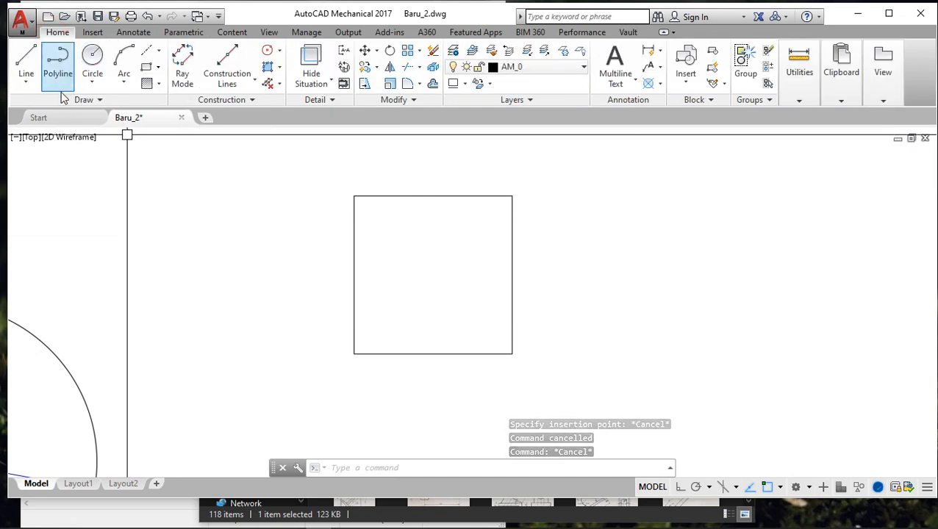
{"action": "type", "text": "OFFSET"}
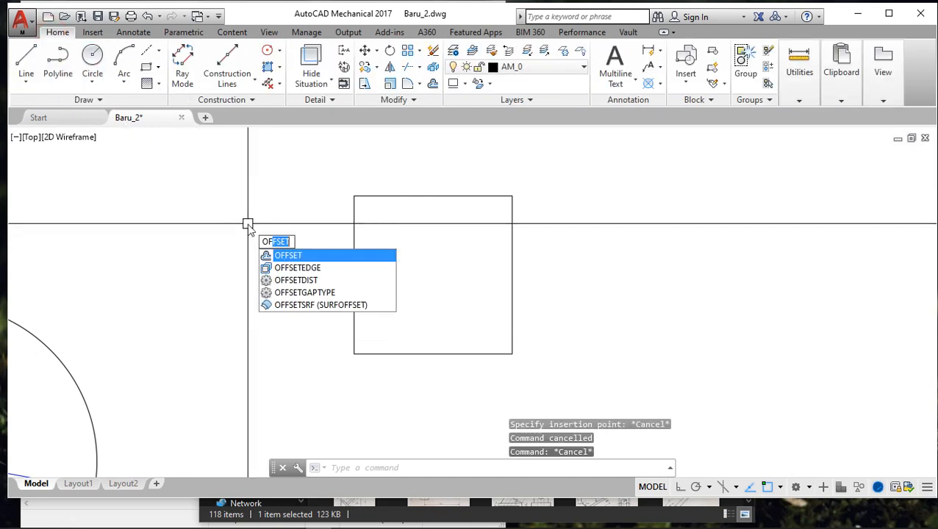
{"action": "key", "text": "Return"}
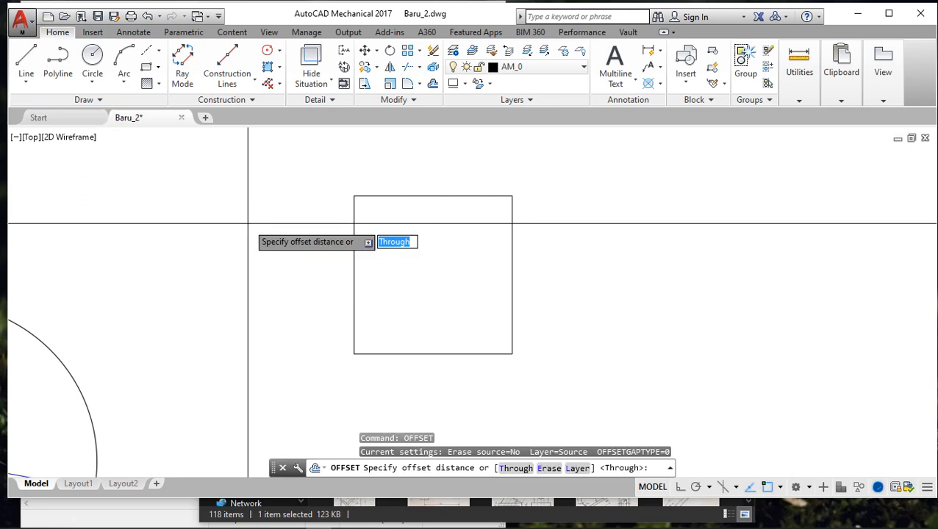
{"action": "type", "text": "10"}
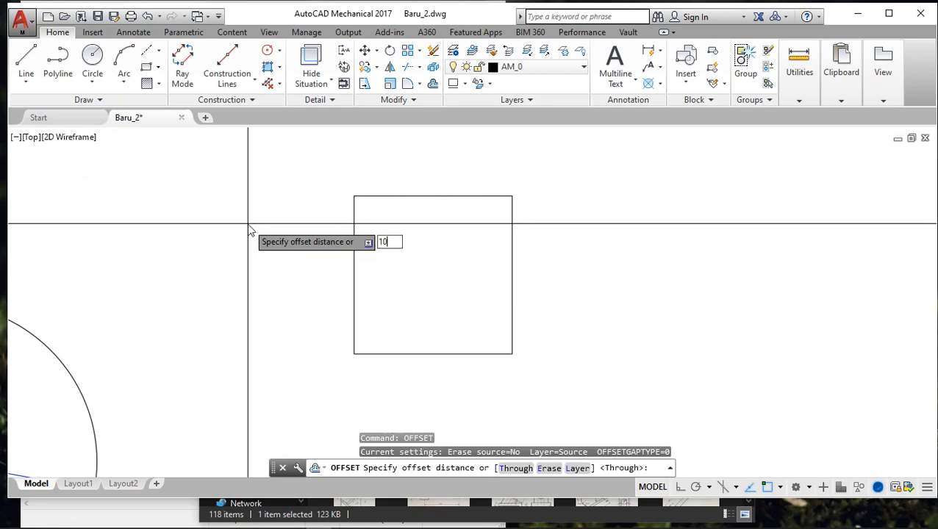
{"action": "key", "text": "Return"}
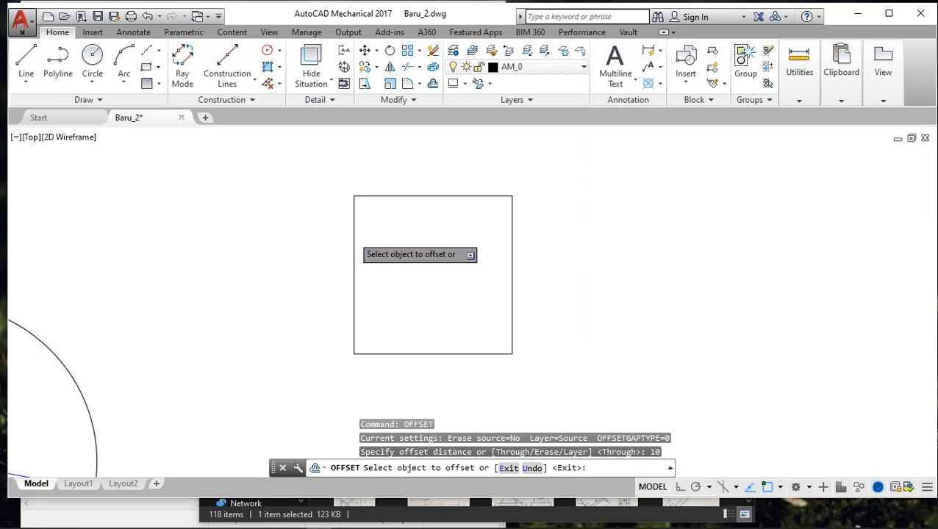
{"action": "left_click", "coordinate": [354, 236]}
{"action": "left_click", "coordinate": [433, 274]}
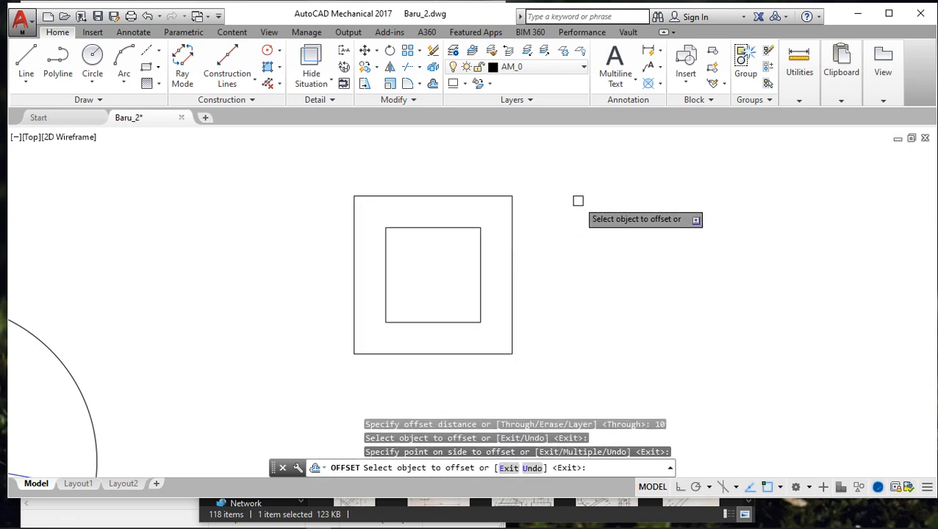
{"action": "key", "text": "Escape"}
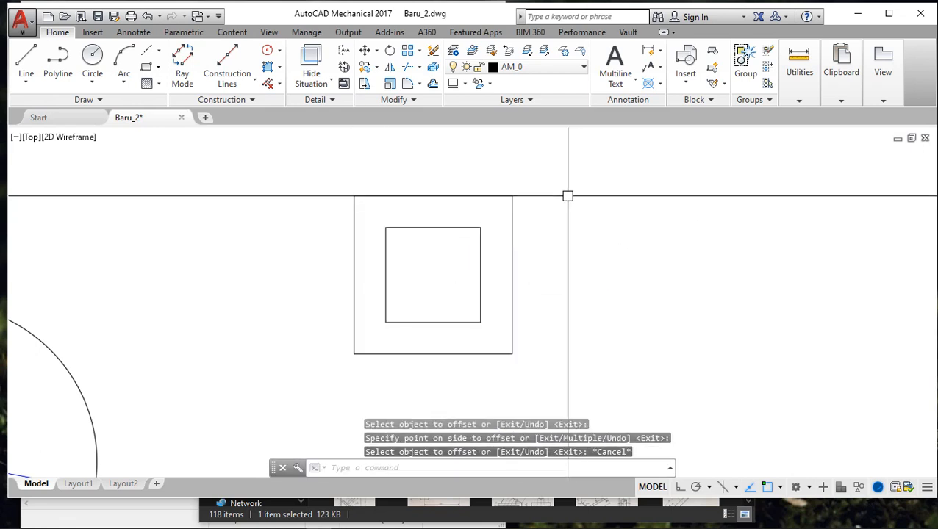
Step: Choose the top view of the ISO 261 (Fine Thread) tapped through hole for insertion
{"action": "left_click", "coordinate": [232, 32]}
{"action": "left_click", "coordinate": [336, 67]}
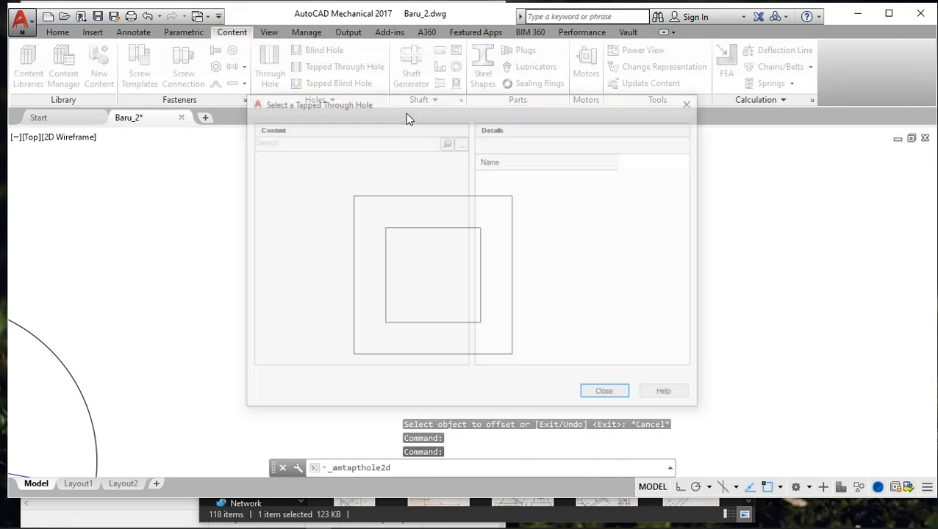
{"action": "left_click", "coordinate": [690, 362]}
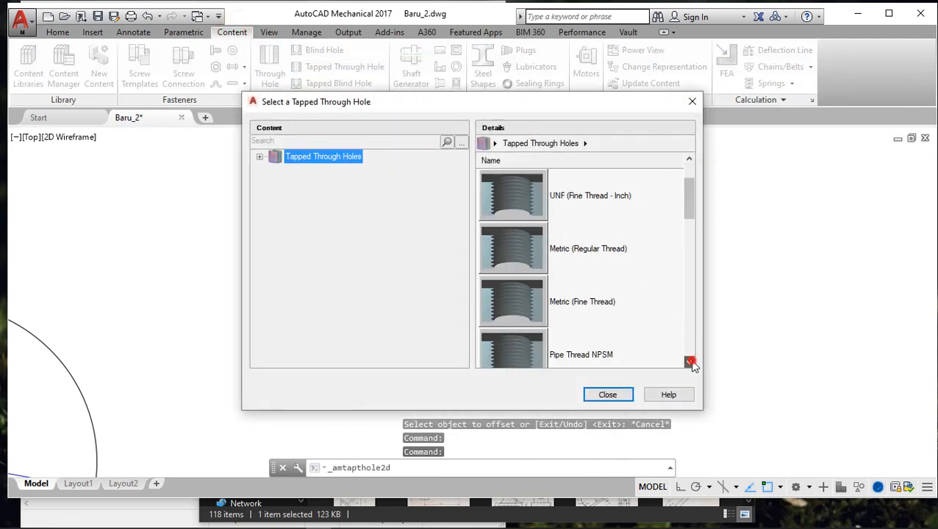
{"action": "left_click", "coordinate": [689, 362]}
{"action": "left_click", "coordinate": [689, 362]}
{"action": "left_click", "coordinate": [689, 362]}
{"action": "left_click", "coordinate": [689, 362]}
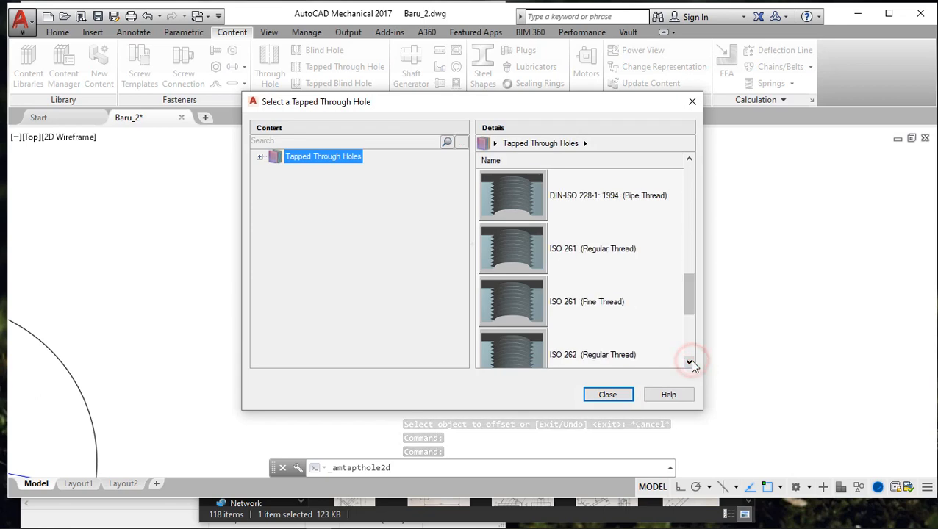
{"action": "left_click", "coordinate": [689, 363]}
{"action": "left_click", "coordinate": [689, 362]}
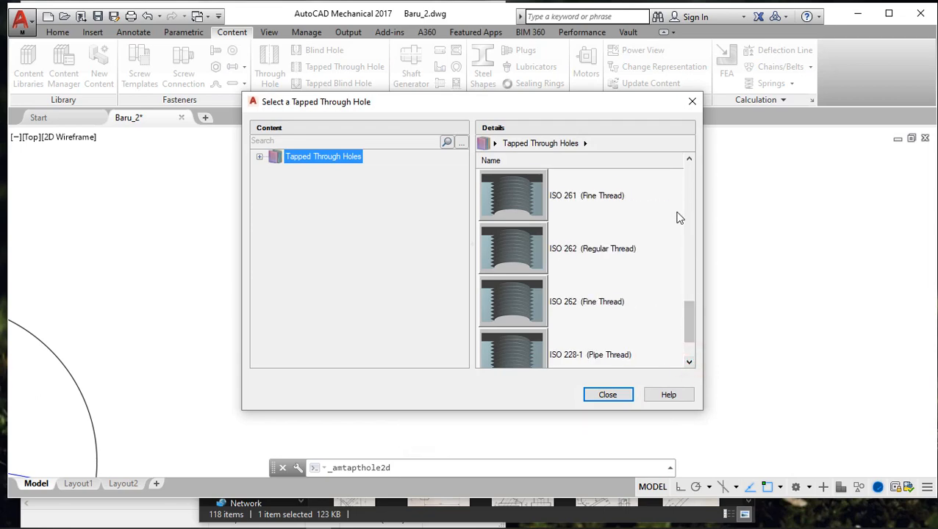
{"action": "double_click", "coordinate": [518, 210]}
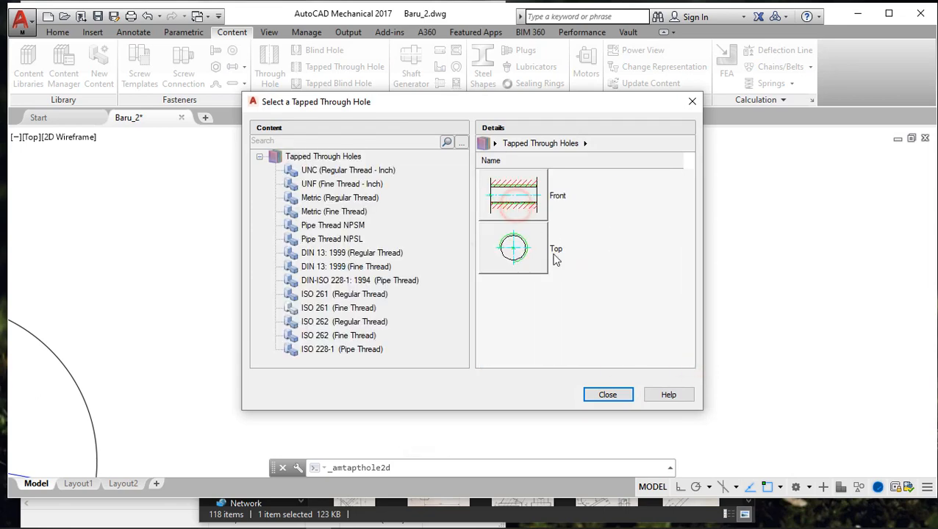
{"action": "left_click", "coordinate": [514, 247]}
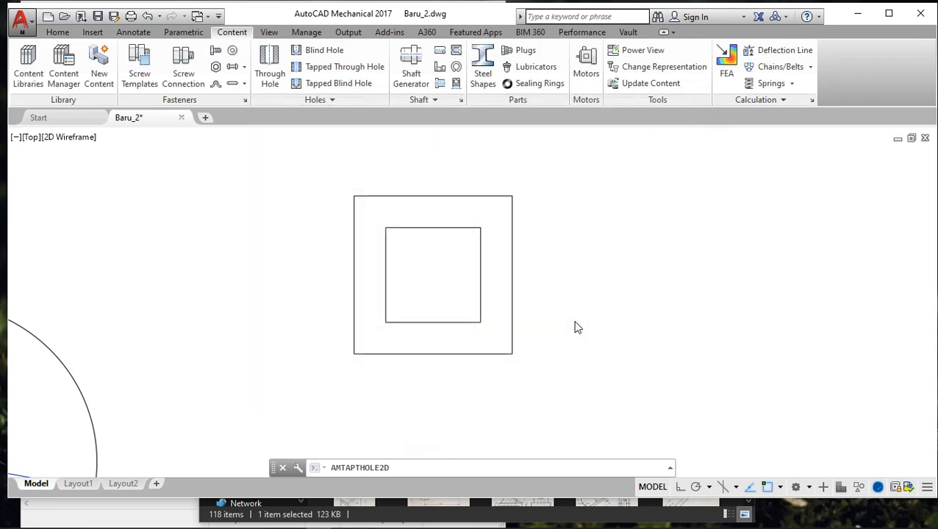
Step: Place the hole at the inner square's upper-right corner, rotated toward its upper-left corner, with size M10x1
{"action": "left_click", "coordinate": [480, 228]}
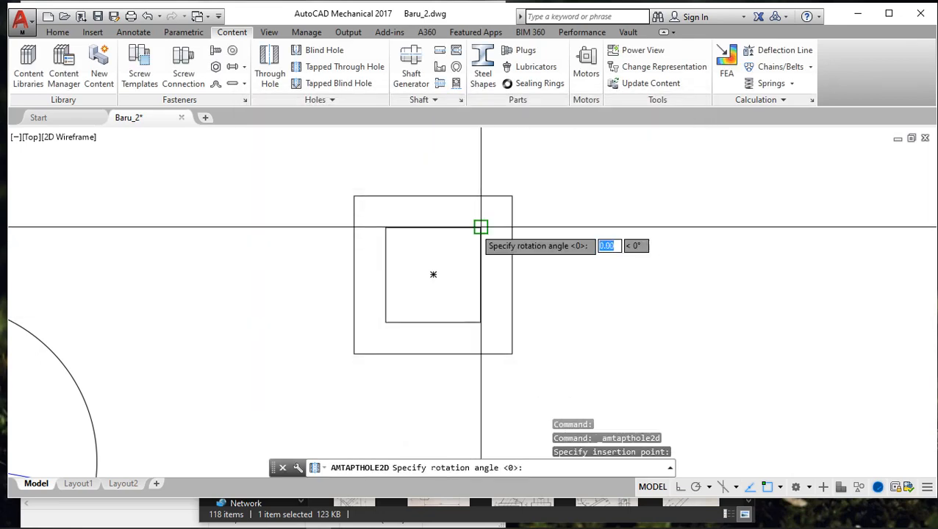
{"action": "left_click", "coordinate": [385, 227]}
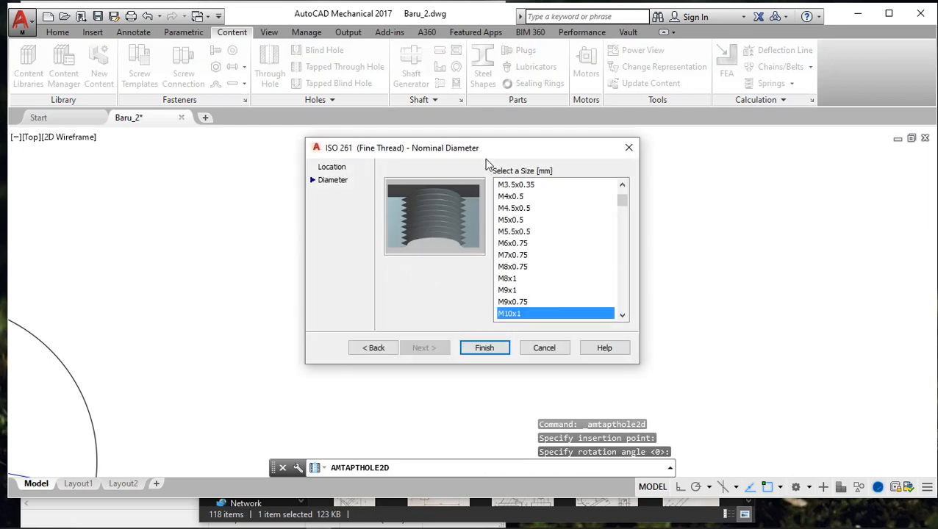
{"action": "left_click_drag", "start_coordinate": [484, 160], "coordinate": [195, 164]}
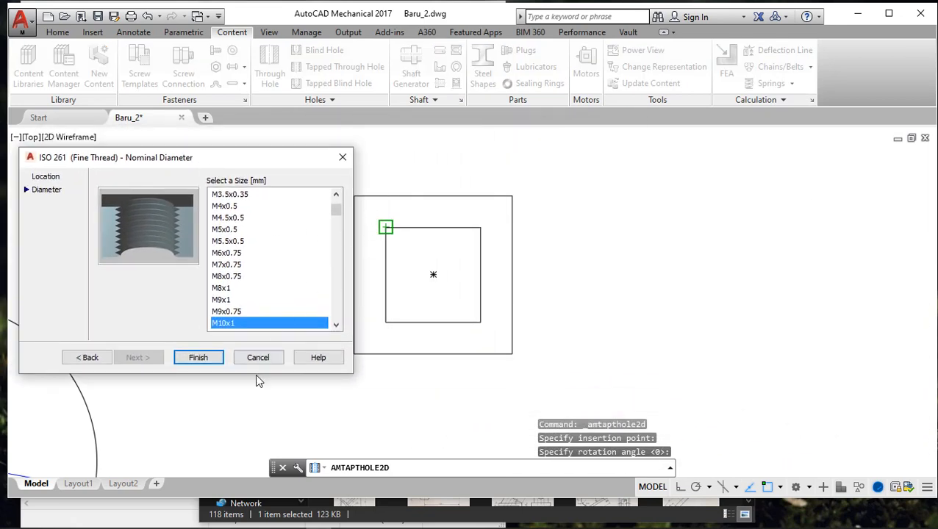
{"action": "left_click", "coordinate": [198, 357]}
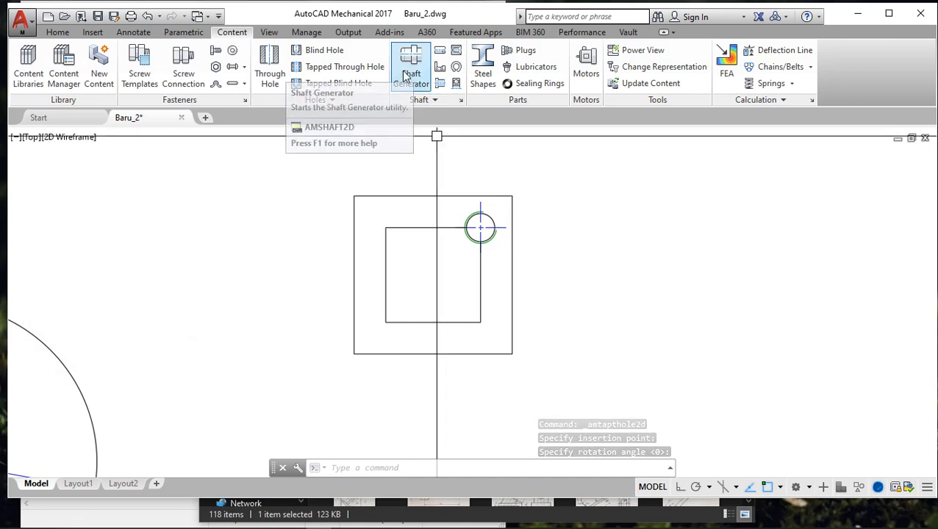
Step: Insert a top-view ISO 261 (Fine Thread) tapped through hole, size M10x1, at the inner square's upper-left corner
{"action": "left_click", "coordinate": [340, 67]}
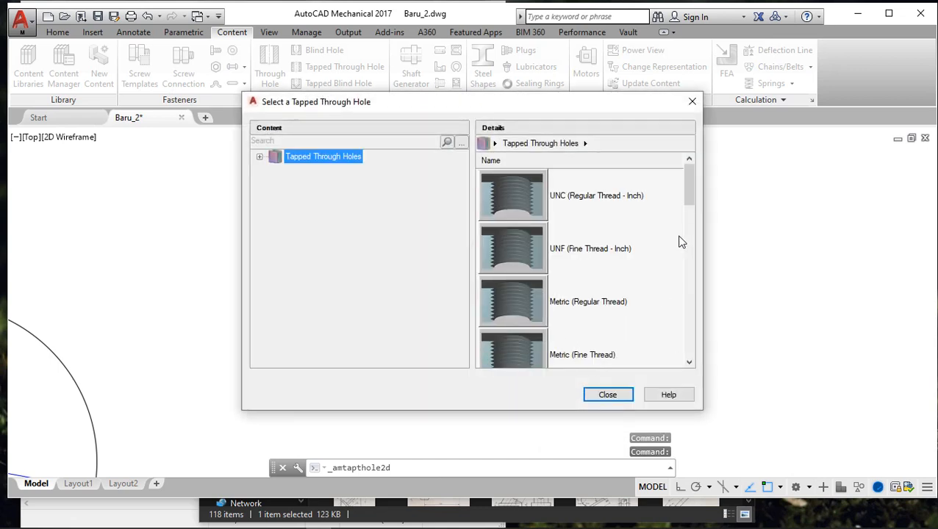
{"action": "left_click_drag", "start_coordinate": [690, 197], "coordinate": [700, 266]}
{"action": "scroll", "coordinate": [615, 271], "scroll_direction": "down", "scroll_amount": 3}
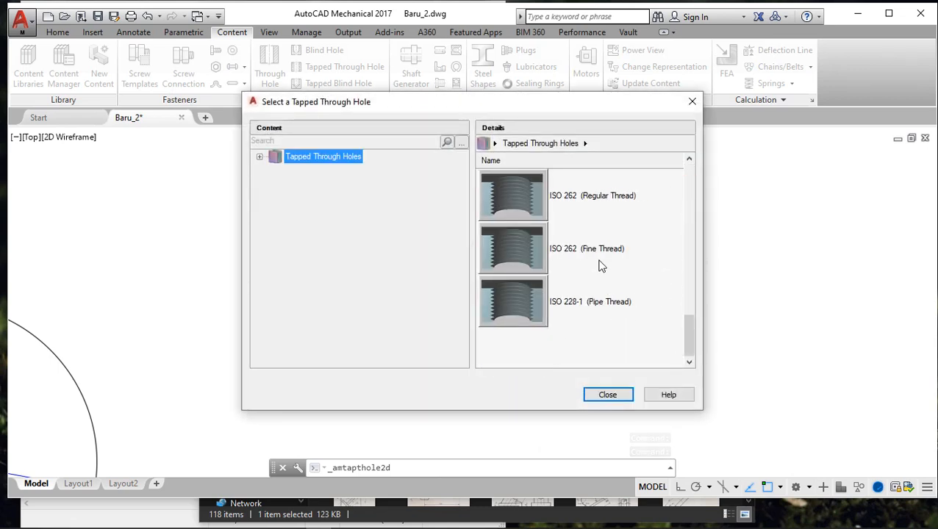
{"action": "scroll", "coordinate": [566, 257], "scroll_direction": "up", "scroll_amount": 3}
{"action": "scroll", "coordinate": [524, 265], "scroll_direction": "down", "scroll_amount": 1}
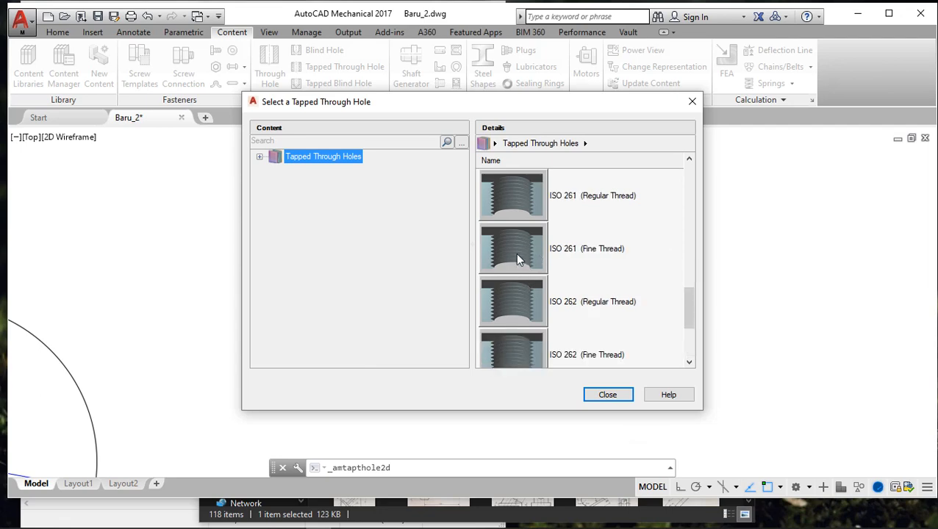
{"action": "double_click", "coordinate": [515, 245]}
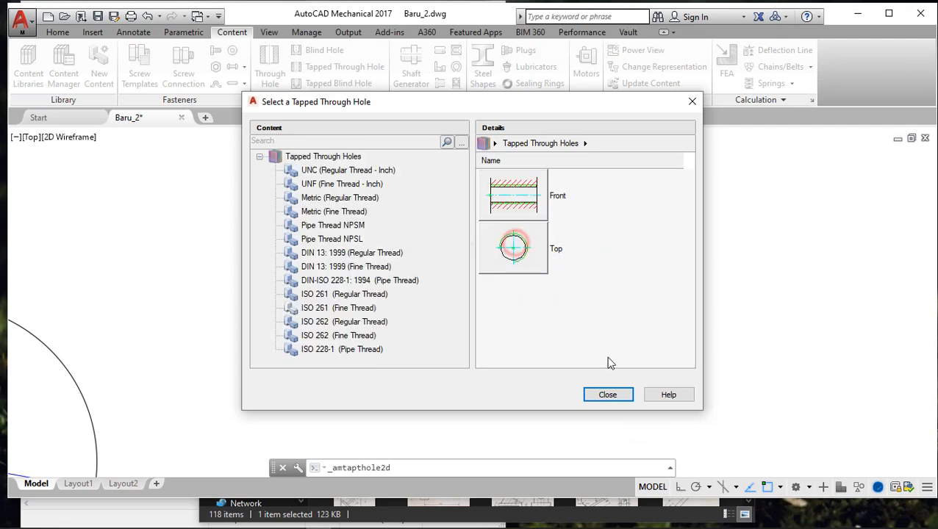
{"action": "double_click", "coordinate": [522, 256]}
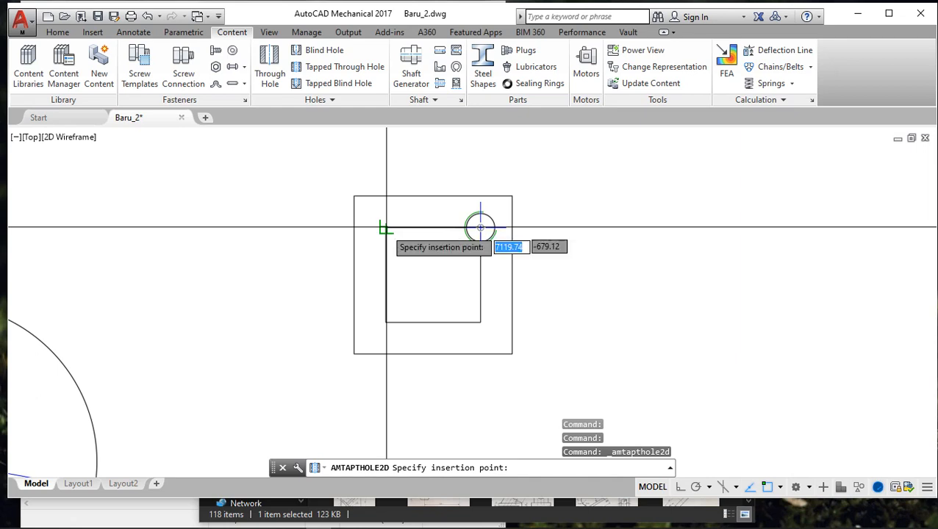
{"action": "left_click", "coordinate": [385, 227]}
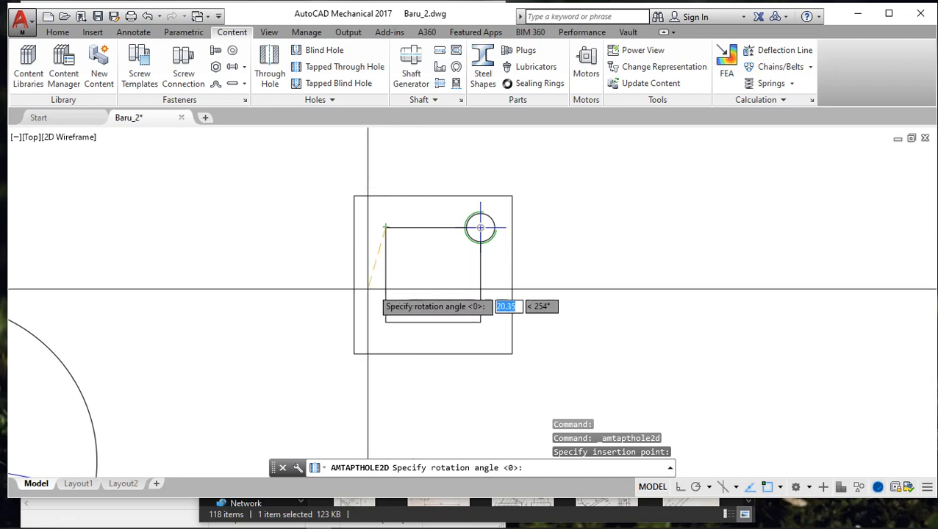
{"action": "left_click", "coordinate": [385, 227]}
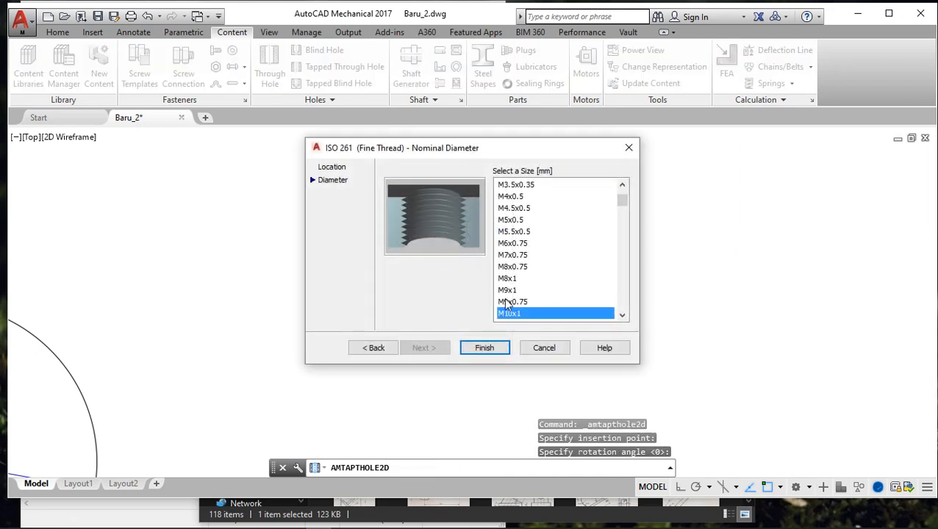
{"action": "left_click", "coordinate": [496, 352]}
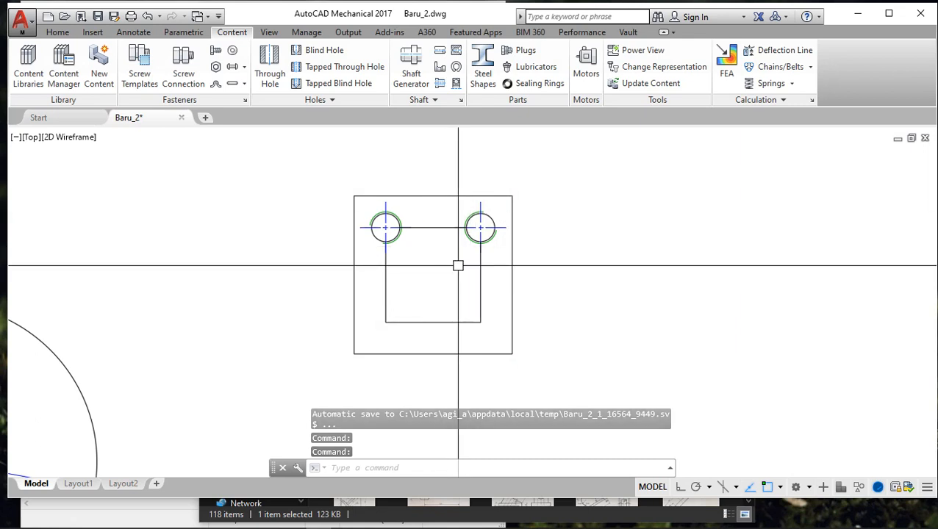
{"action": "scroll", "coordinate": [447, 267], "scroll_direction": "down", "scroll_amount": 2}
{"action": "middle_click_drag", "start_coordinate": [467, 285], "coordinate": [459, 244]}
{"action": "middle_click_drag", "start_coordinate": [311, 266], "coordinate": [224, 274]}
{"action": "scroll", "coordinate": [224, 274], "scroll_direction": "down", "scroll_amount": 1}
{"action": "middle_click_drag", "start_coordinate": [154, 293], "coordinate": [256, 268]}
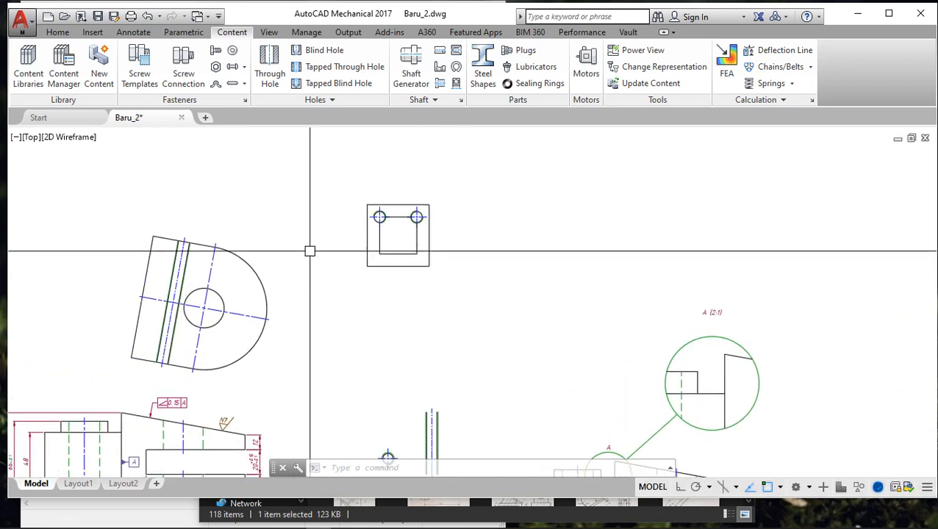
{"action": "scroll", "coordinate": [414, 212], "scroll_direction": "up", "scroll_amount": 5}
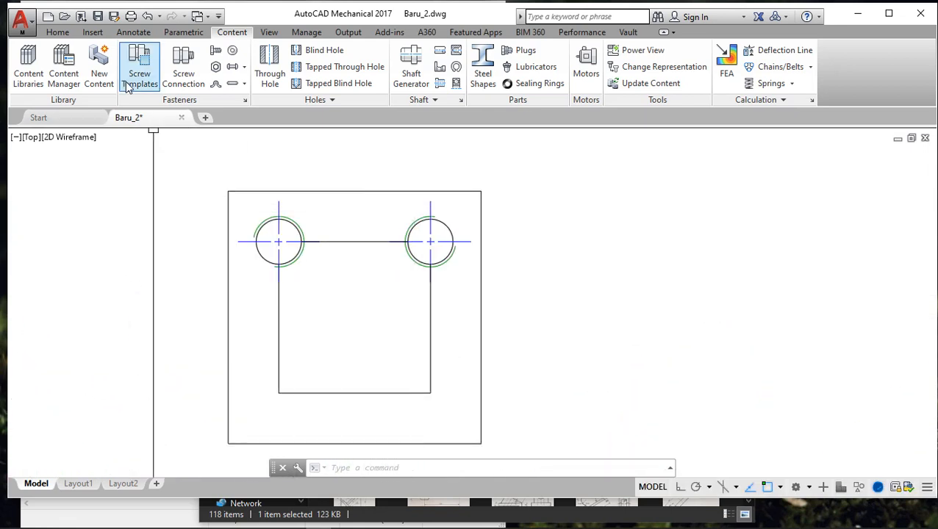
{"action": "left_click", "coordinate": [134, 32]}
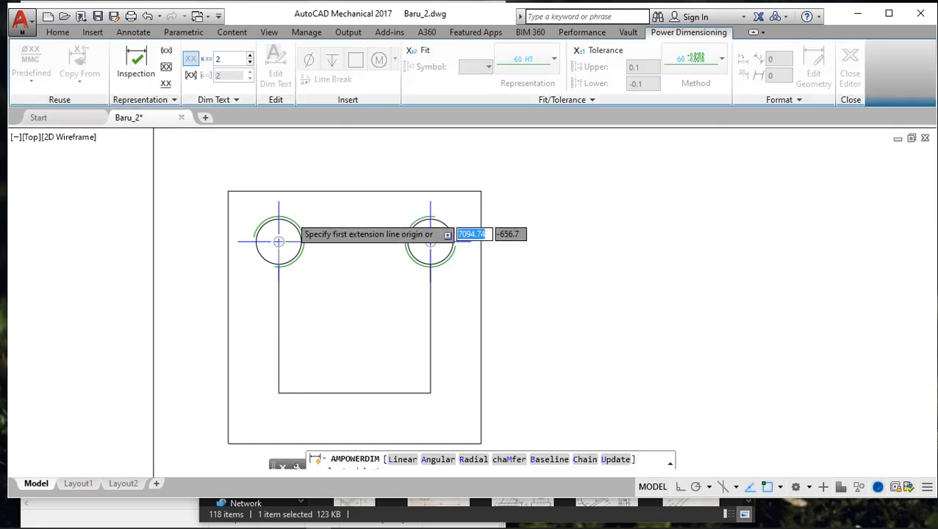
{"action": "left_click", "coordinate": [299, 220]}
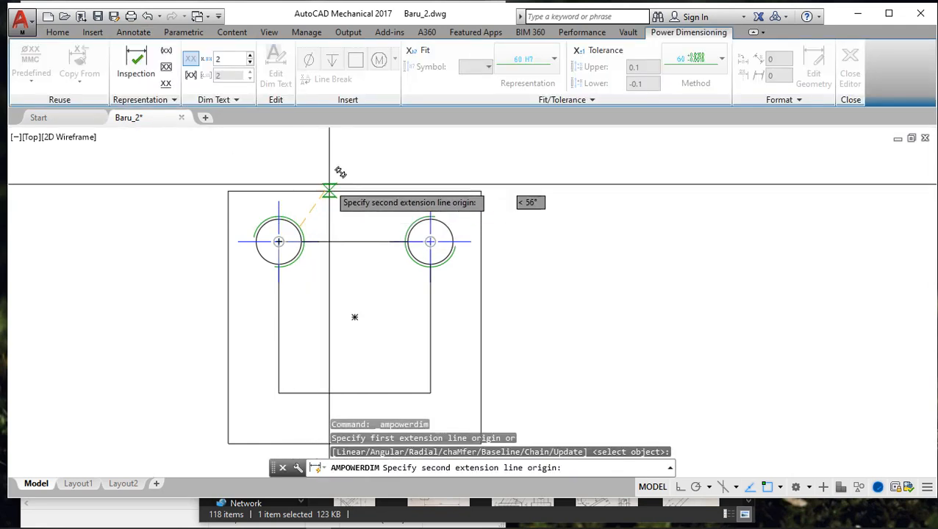
{"action": "key", "text": "Escape"}
{"action": "key", "text": "Escape"}
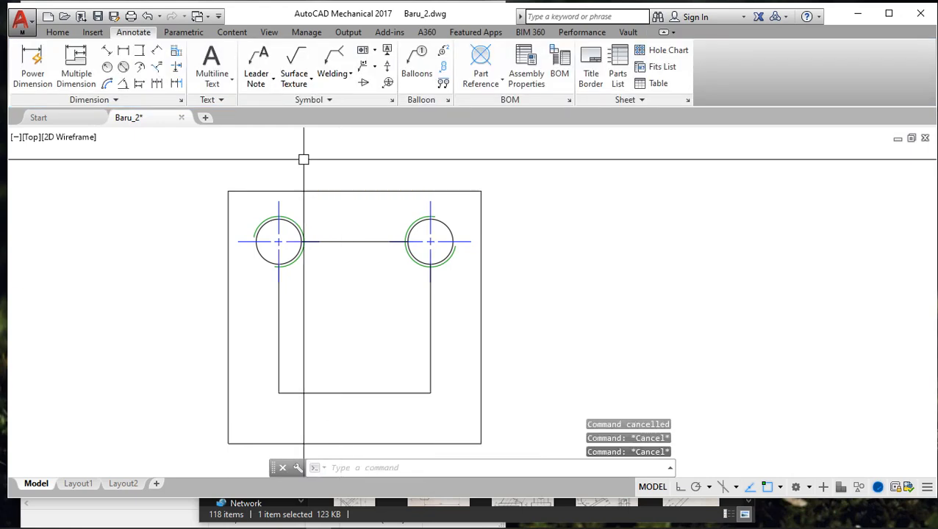
Step: Try a diameter power dimension on the upper-left tapped hole, and cancel it before placing it
{"action": "left_click", "coordinate": [129, 68]}
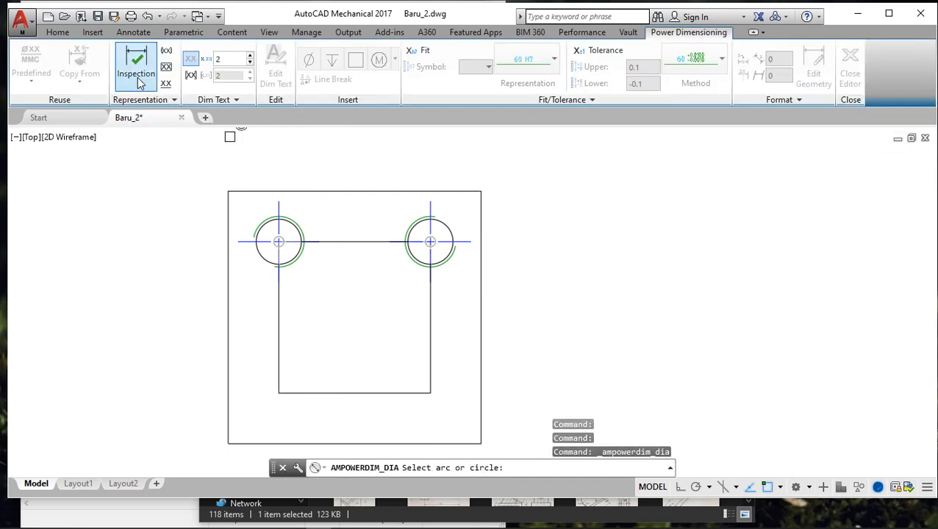
{"action": "left_click", "coordinate": [301, 224]}
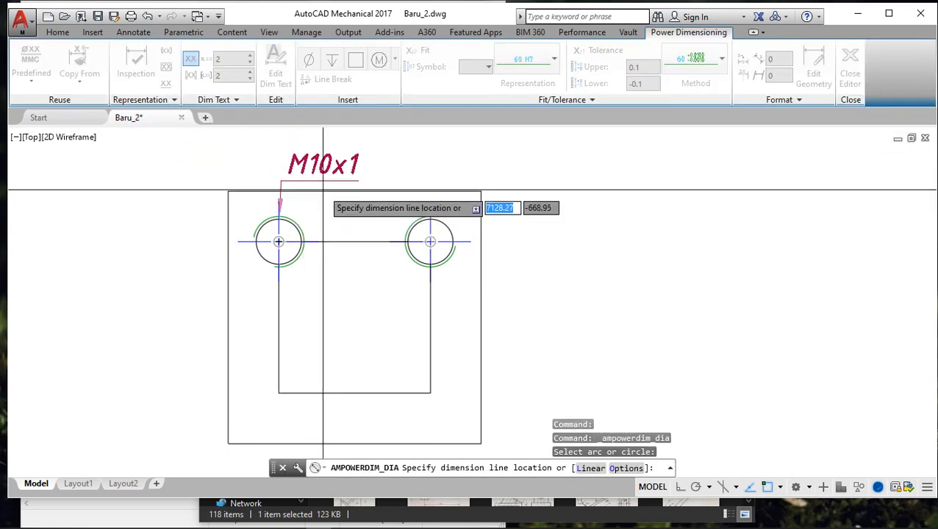
{"action": "key", "text": "Escape"}
{"action": "key", "text": "Escape"}
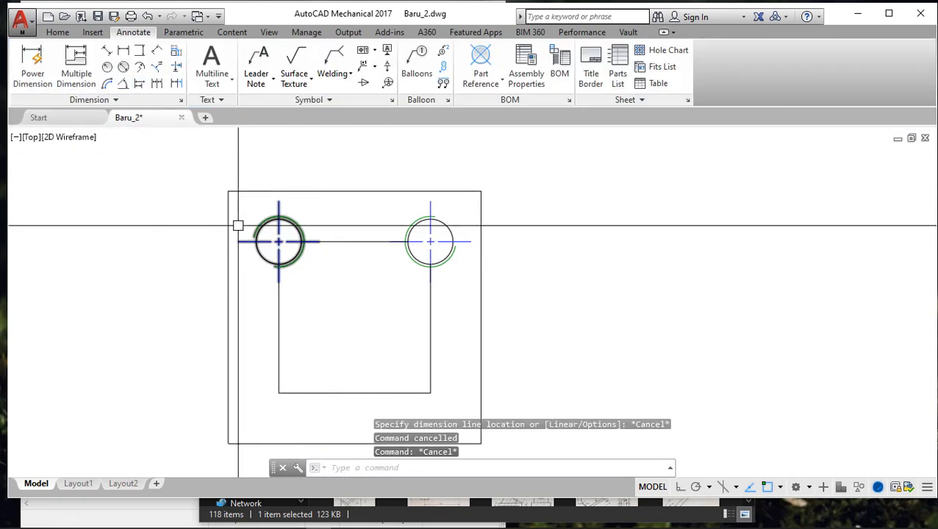
Step: Place a diameter power dimension for the upper-left tapped hole above the outer square, and discard it
{"action": "left_click", "coordinate": [124, 72]}
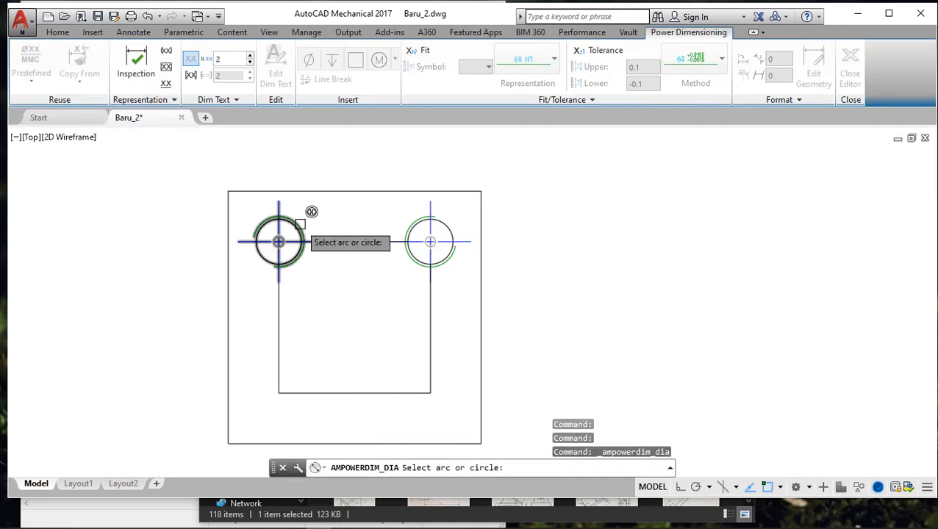
{"action": "left_click", "coordinate": [299, 223]}
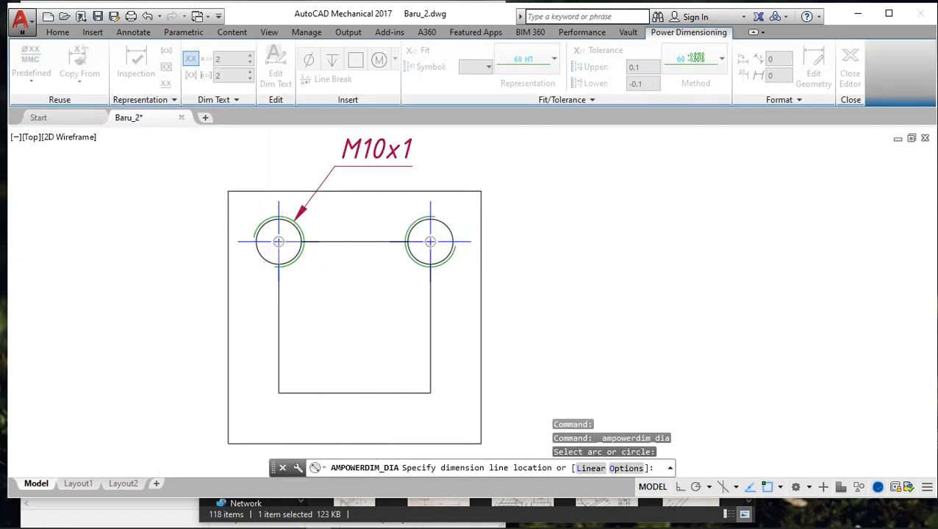
{"action": "left_click", "coordinate": [380, 232]}
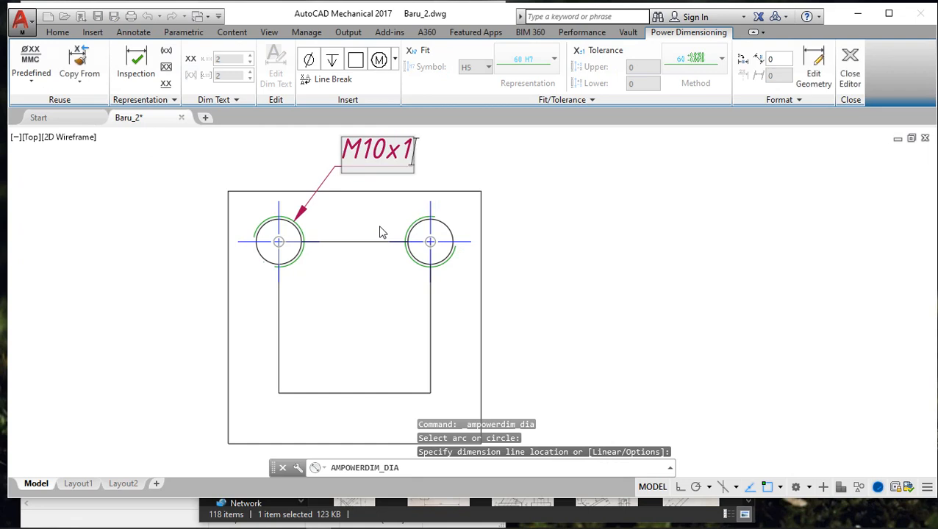
{"action": "key", "text": "Escape"}
{"action": "scroll", "coordinate": [511, 226], "scroll_direction": "down", "scroll_amount": 2}
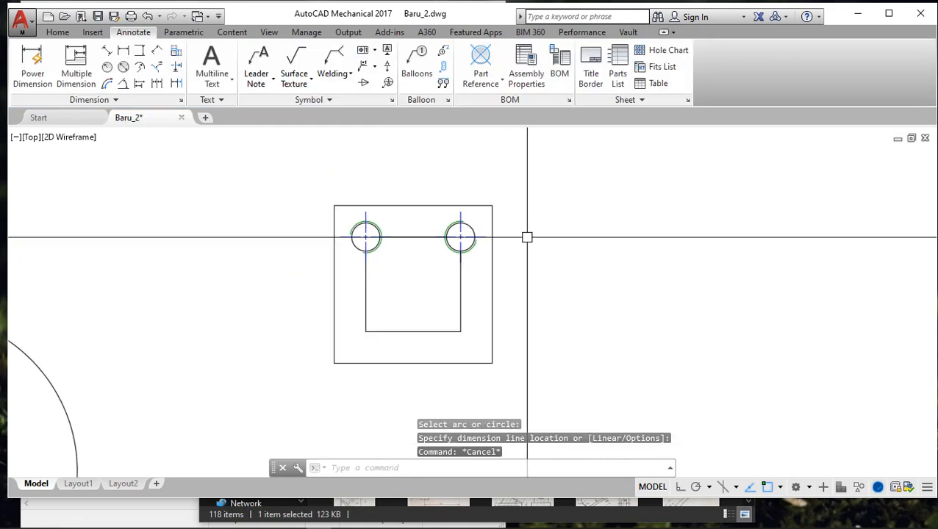
{"action": "scroll", "coordinate": [520, 229], "scroll_direction": "down", "scroll_amount": 3}
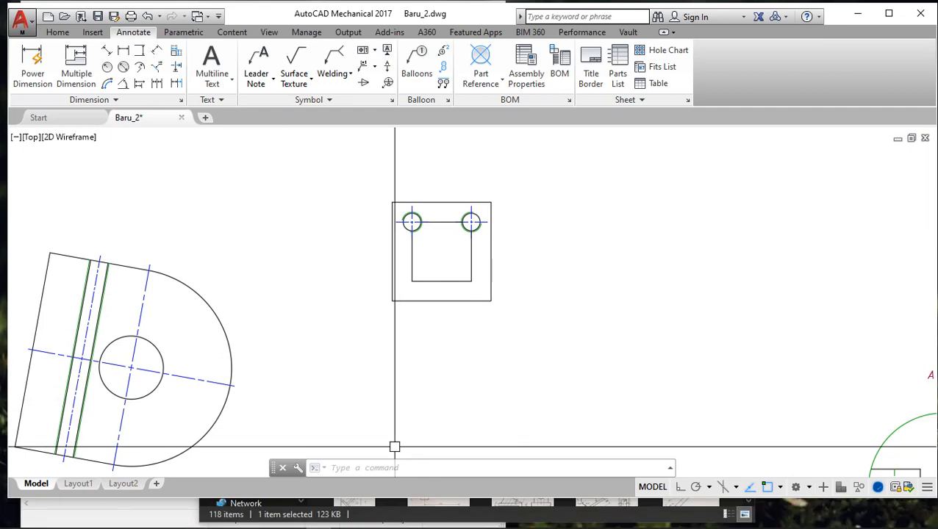
{"action": "left_click", "coordinate": [393, 517]}
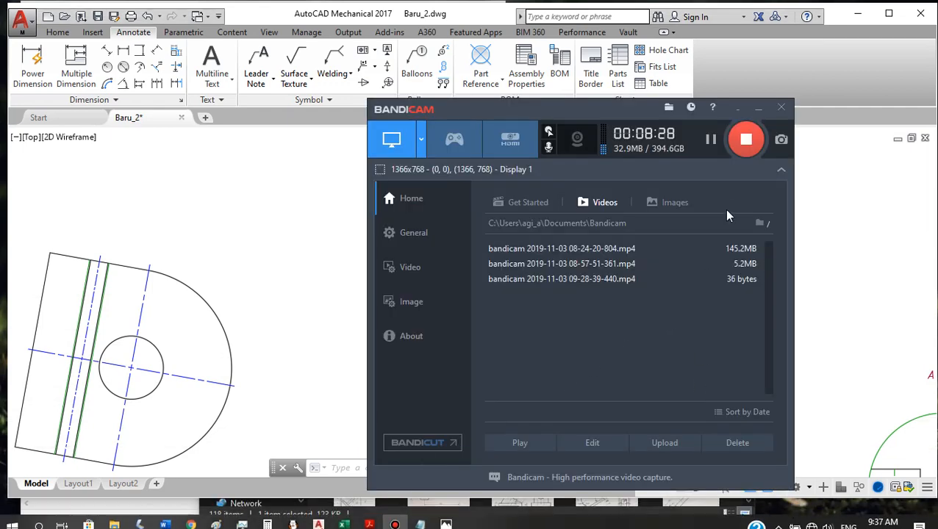